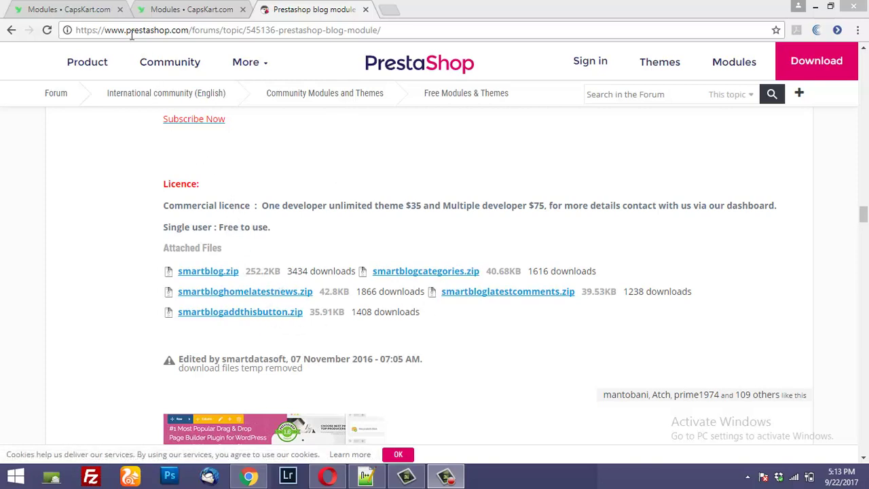
- Leave the forum's zip download topic and go back to the CapsKart Modules page
{"action": "left_click", "coordinate": [94, 17]}
- Locate Smart Blog v2.0.1 among the SMART results and open its Configure page
{"action": "scroll", "coordinate": [413, 245], "scroll_direction": "up", "scroll_amount": 10}
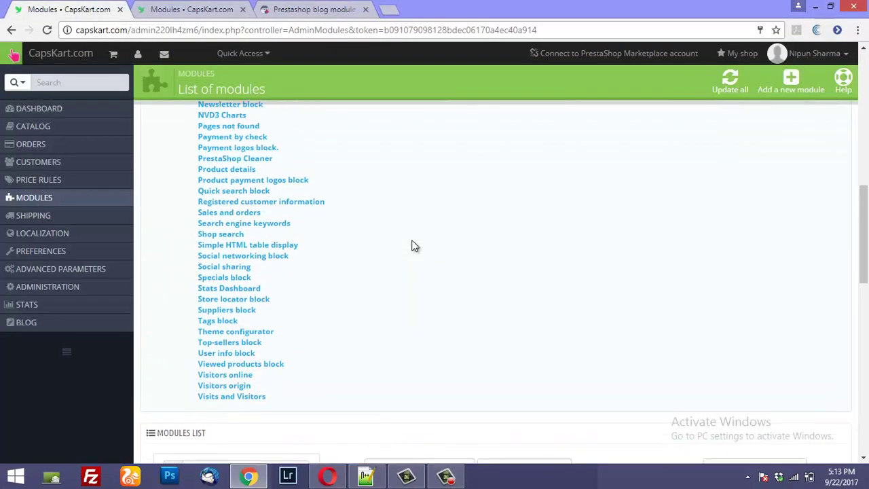
{"action": "scroll", "coordinate": [413, 246], "scroll_direction": "up", "scroll_amount": 5}
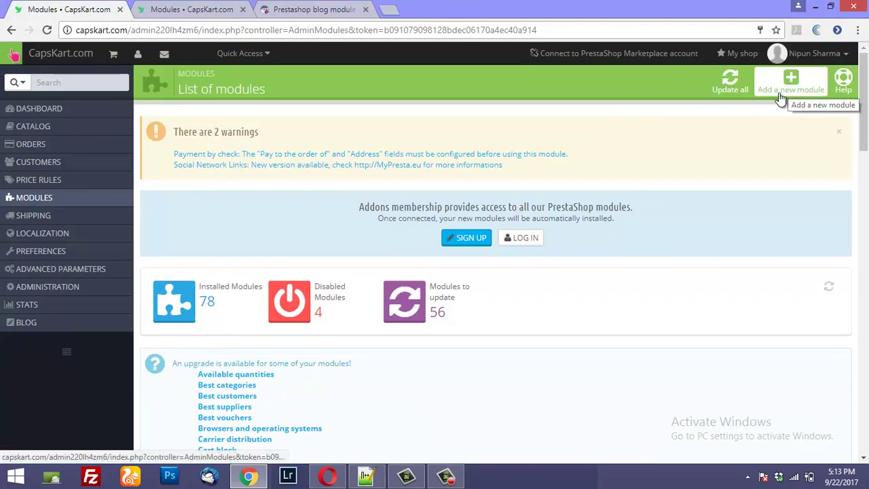
{"action": "scroll", "coordinate": [579, 277], "scroll_direction": "down", "scroll_amount": 6}
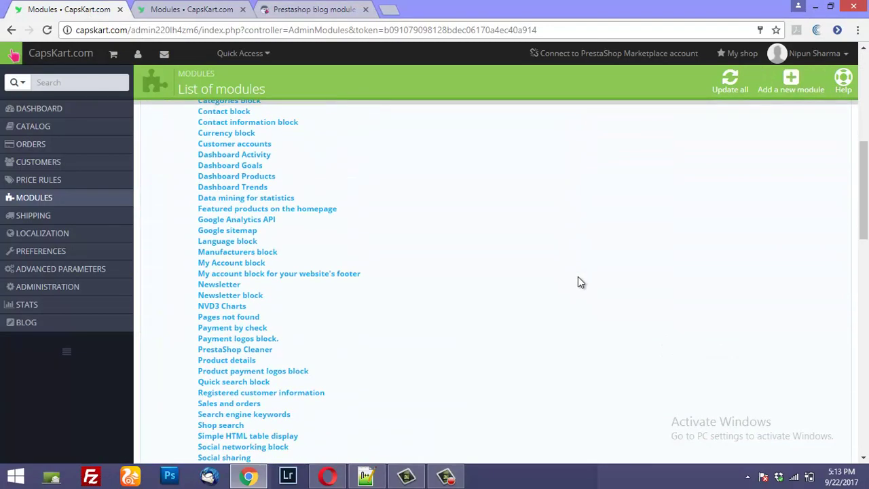
{"action": "scroll", "coordinate": [578, 279], "scroll_direction": "down", "scroll_amount": 7}
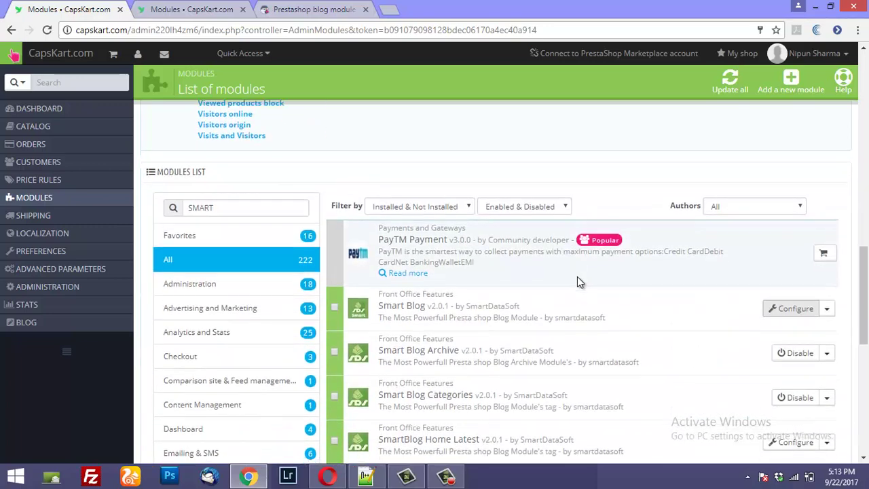
{"action": "scroll", "coordinate": [578, 275], "scroll_direction": "down", "scroll_amount": 2}
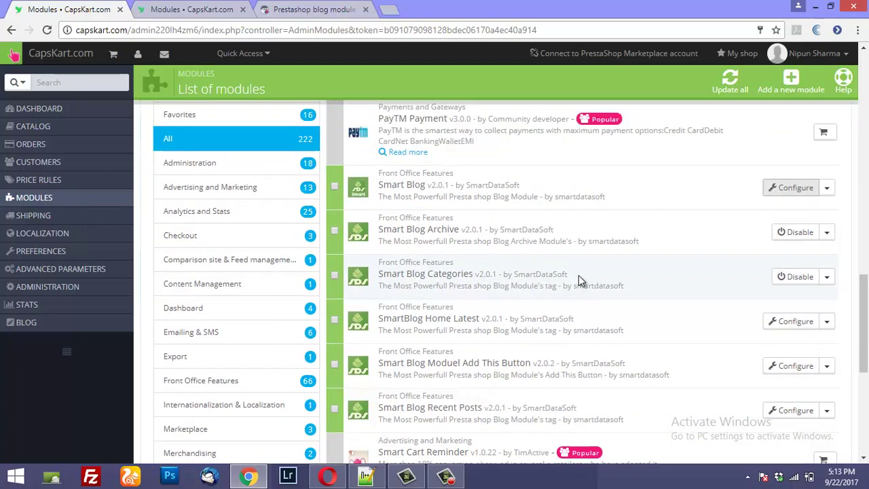
{"action": "scroll", "coordinate": [453, 238], "scroll_direction": "up", "scroll_amount": 1}
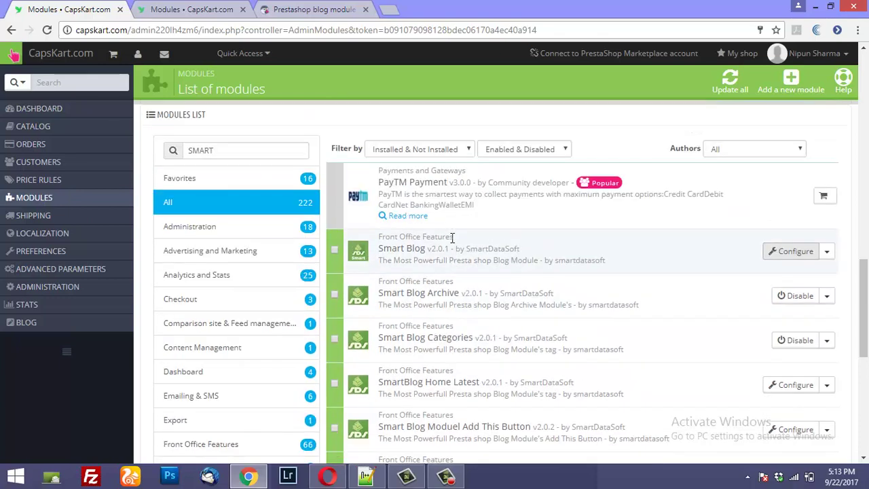
{"action": "scroll", "coordinate": [453, 238], "scroll_direction": "down", "scroll_amount": 2}
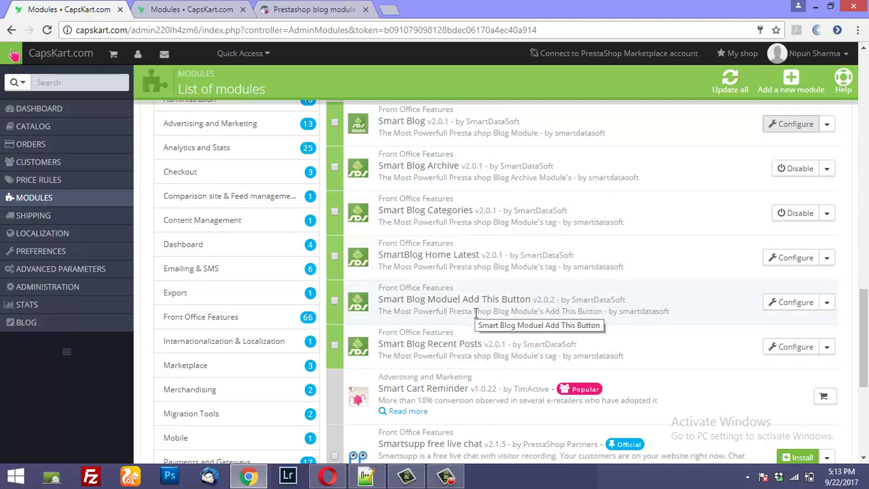
{"action": "scroll", "coordinate": [474, 309], "scroll_direction": "up", "scroll_amount": 1}
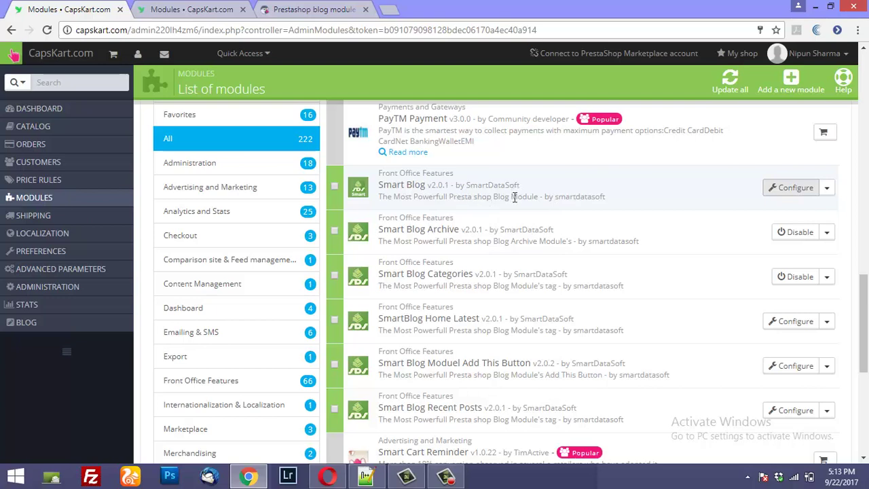
{"action": "left_click", "coordinate": [788, 190]}
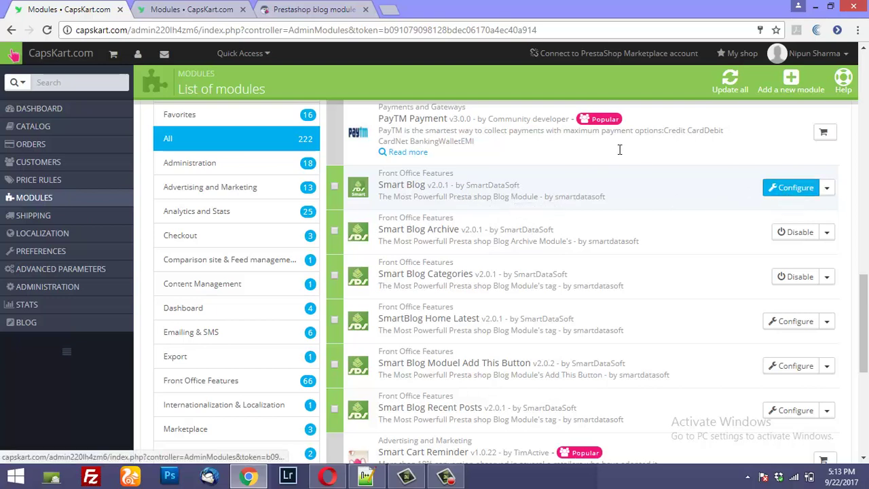
- Review Smart Blog settings from meta title Capskart.com and URL 'smartblog' down to Custom CSS
{"action": "left_click", "coordinate": [202, 12]}
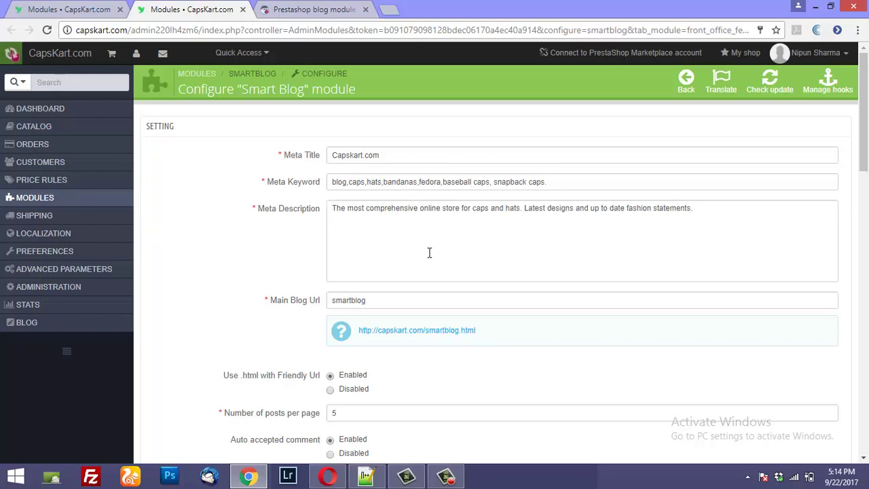
{"action": "scroll", "coordinate": [425, 261], "scroll_direction": "down", "scroll_amount": 1}
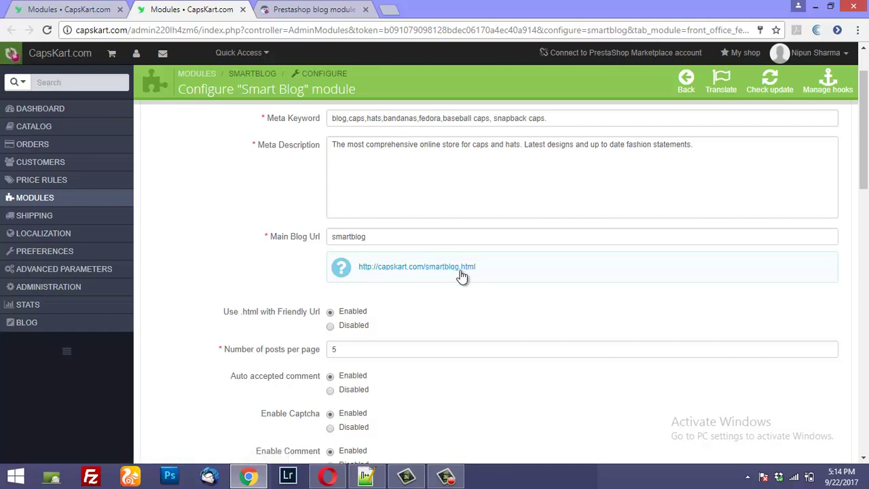
{"action": "scroll", "coordinate": [383, 244], "scroll_direction": "down", "scroll_amount": 1}
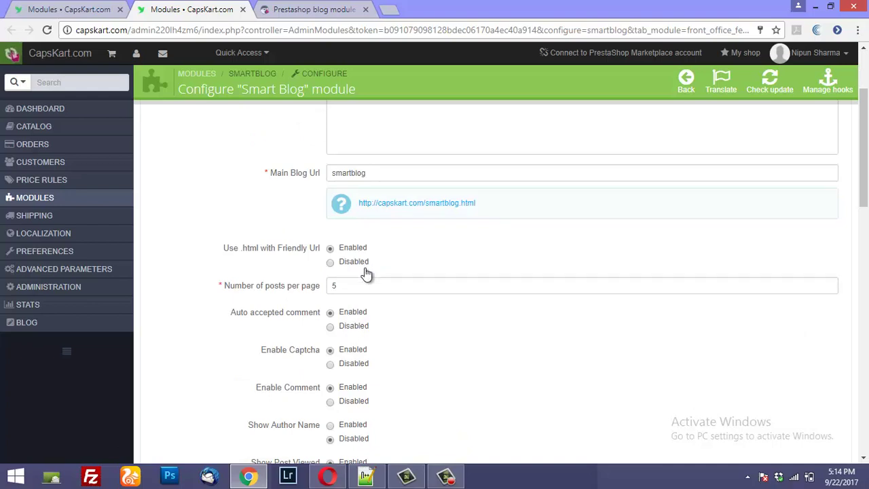
{"action": "scroll", "coordinate": [371, 259], "scroll_direction": "down", "scroll_amount": 1}
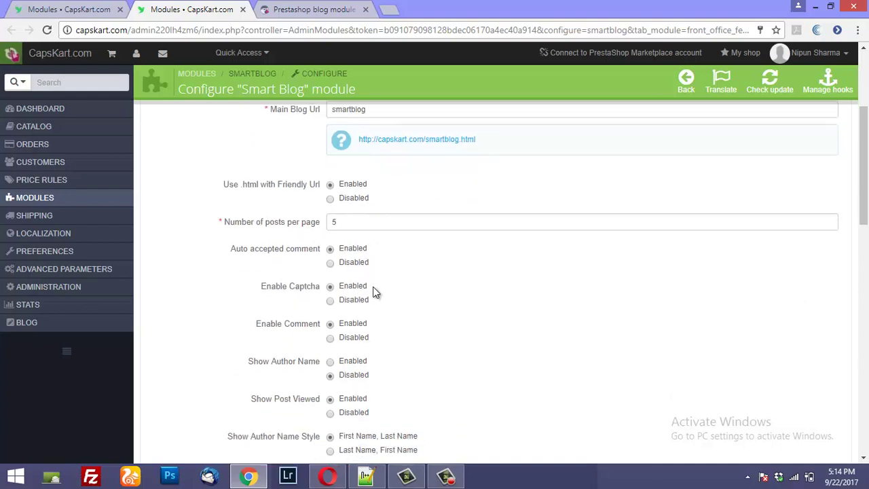
{"action": "scroll", "coordinate": [373, 287], "scroll_direction": "down", "scroll_amount": 2}
{"action": "scroll", "coordinate": [377, 296], "scroll_direction": "down", "scroll_amount": 2}
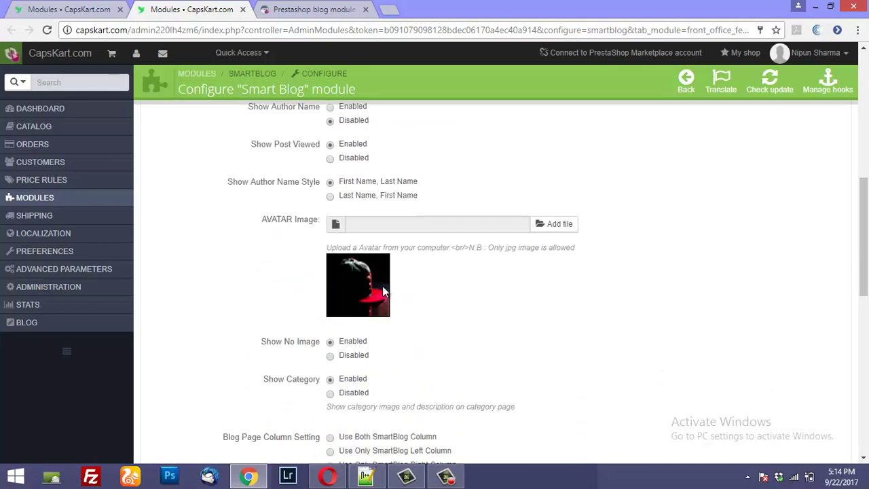
{"action": "scroll", "coordinate": [393, 311], "scroll_direction": "down", "scroll_amount": 2}
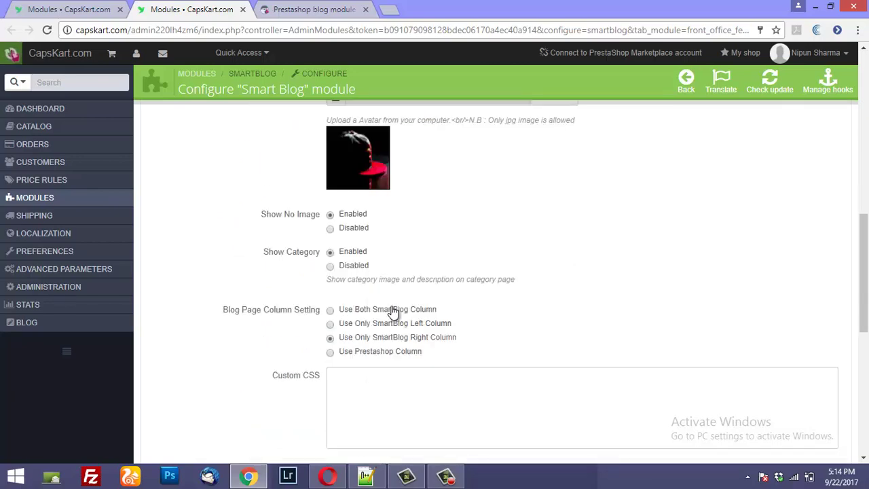
{"action": "scroll", "coordinate": [392, 306], "scroll_direction": "down", "scroll_amount": 2}
{"action": "scroll", "coordinate": [392, 306], "scroll_direction": "up", "scroll_amount": 9}
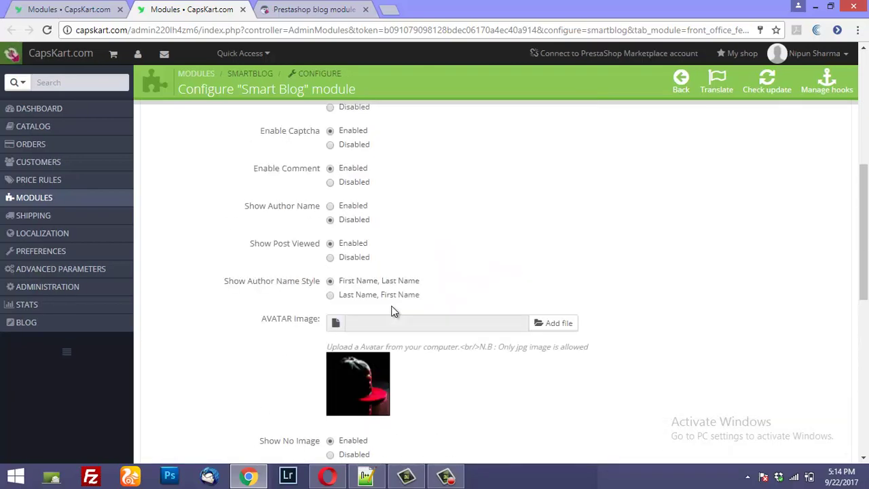
{"action": "scroll", "coordinate": [393, 306], "scroll_direction": "up", "scroll_amount": 2}
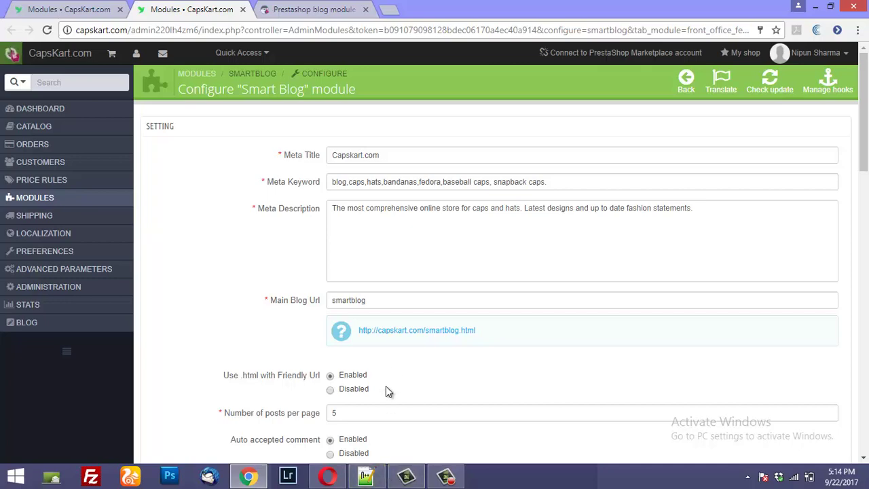
{"action": "left_click", "coordinate": [328, 477]}
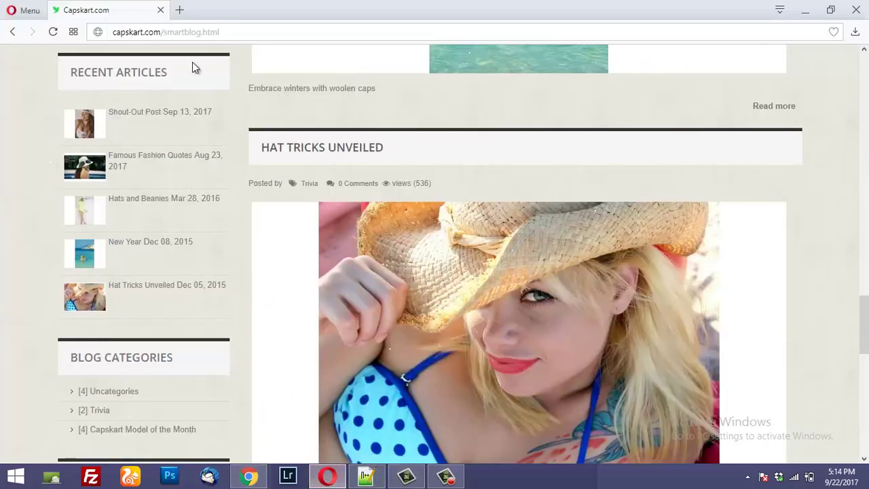
{"action": "scroll", "coordinate": [286, 200], "scroll_direction": "up", "scroll_amount": 15}
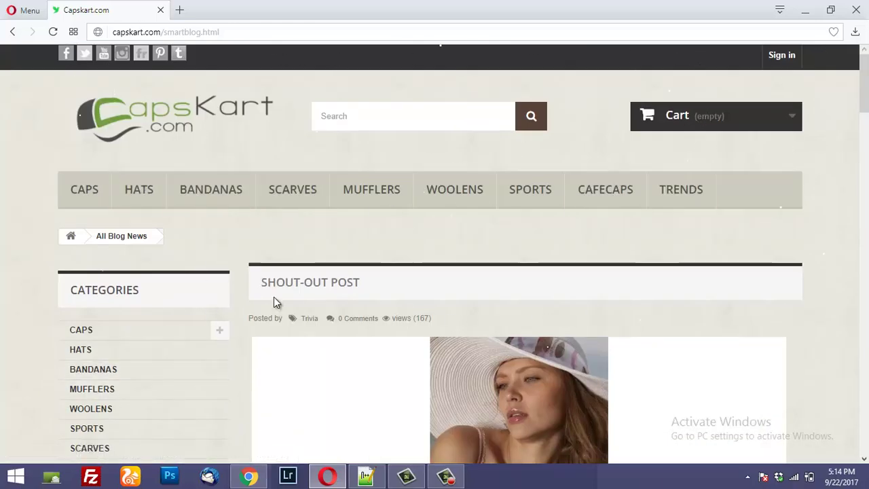
{"action": "scroll", "coordinate": [262, 286], "scroll_direction": "down", "scroll_amount": 5}
{"action": "scroll", "coordinate": [252, 269], "scroll_direction": "up", "scroll_amount": 5}
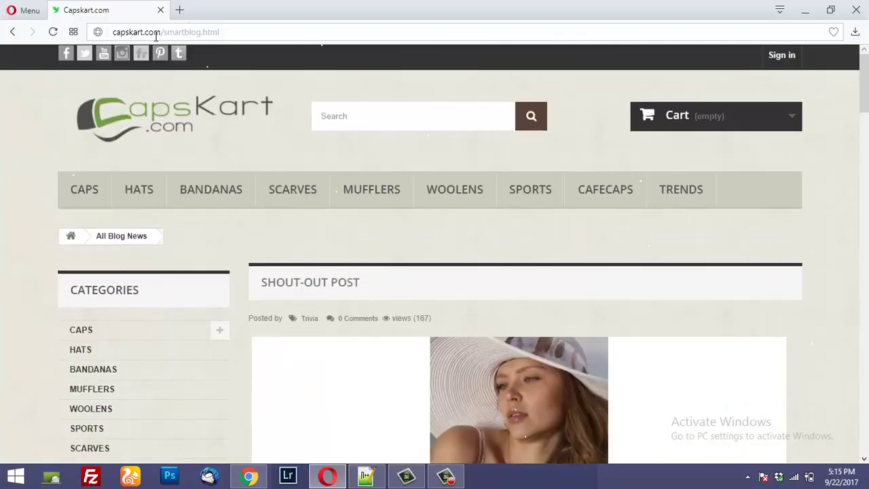
{"action": "scroll", "coordinate": [248, 264], "scroll_direction": "down", "scroll_amount": 15}
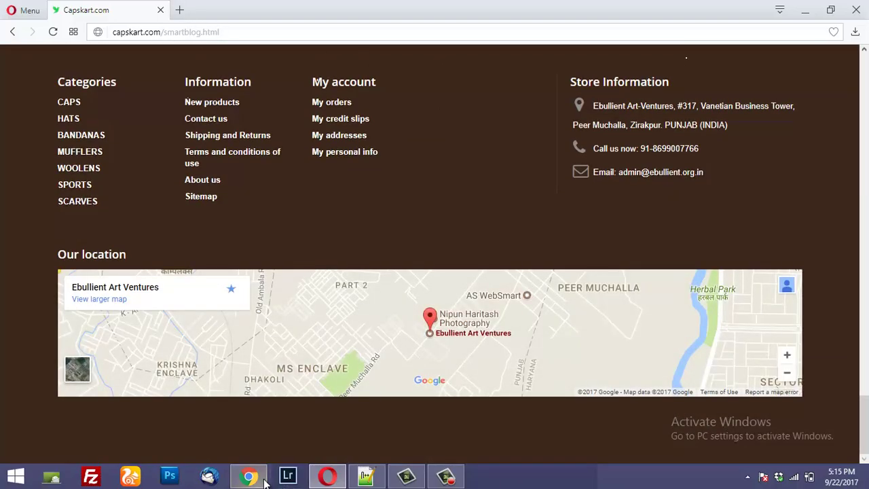
{"action": "left_click", "coordinate": [250, 476]}
{"action": "scroll", "coordinate": [333, 372], "scroll_direction": "down", "scroll_amount": 2}
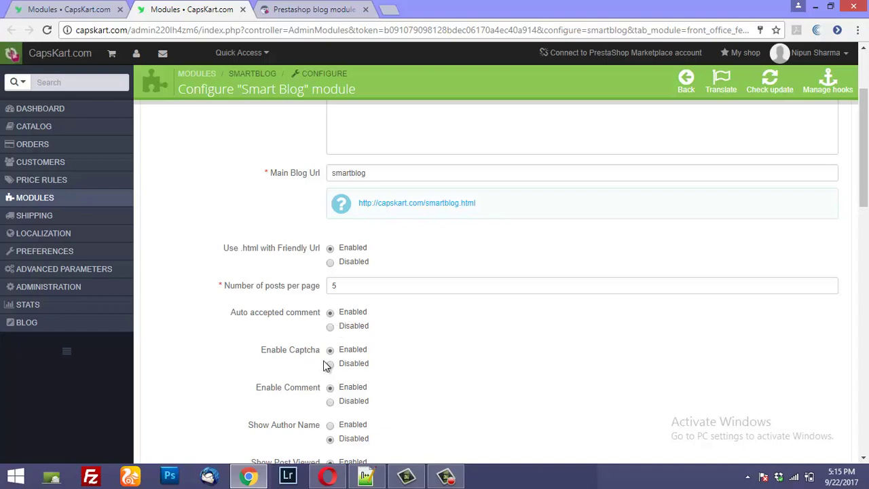
{"action": "scroll", "coordinate": [343, 382], "scroll_direction": "down", "scroll_amount": 2}
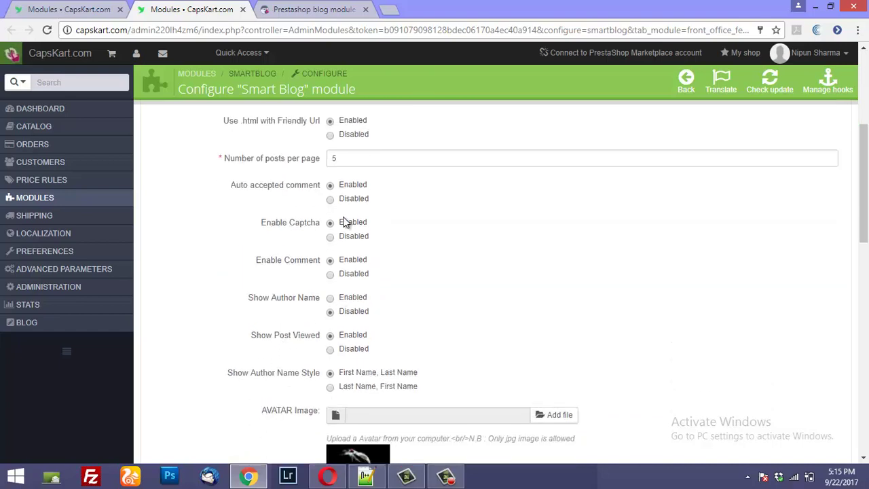
{"action": "scroll", "coordinate": [374, 318], "scroll_direction": "down", "scroll_amount": 4}
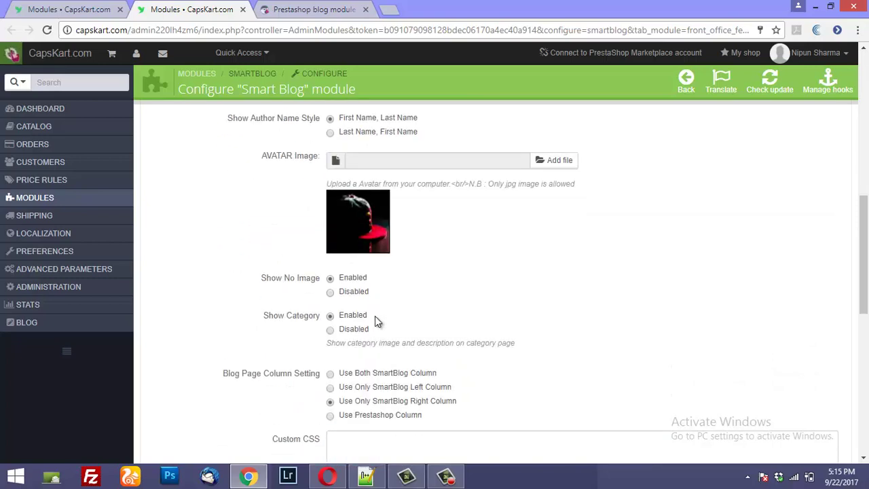
{"action": "scroll", "coordinate": [373, 347], "scroll_direction": "down", "scroll_amount": 3}
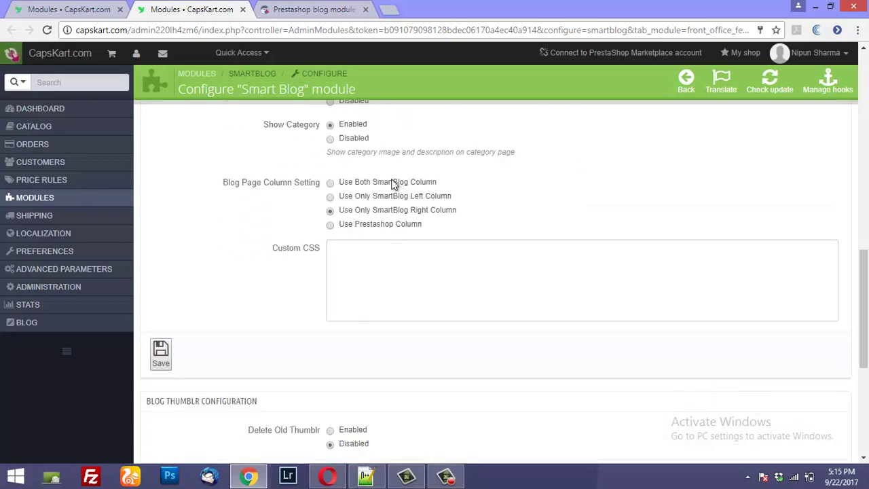
{"action": "scroll", "coordinate": [391, 184], "scroll_direction": "up", "scroll_amount": 10}
{"action": "scroll", "coordinate": [389, 180], "scroll_direction": "up", "scroll_amount": 1}
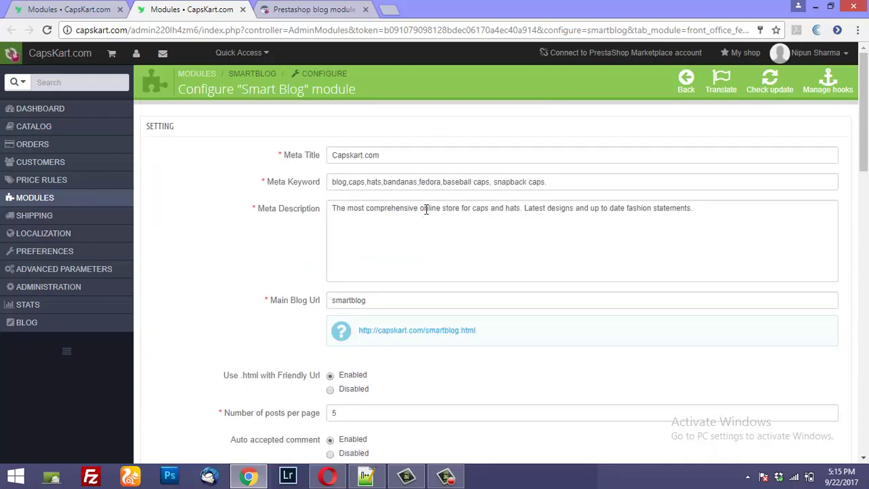
- Check the storefront Blog Archive (June-2015 to September-2017), then return to the modules list
{"action": "left_click", "coordinate": [93, 9]}
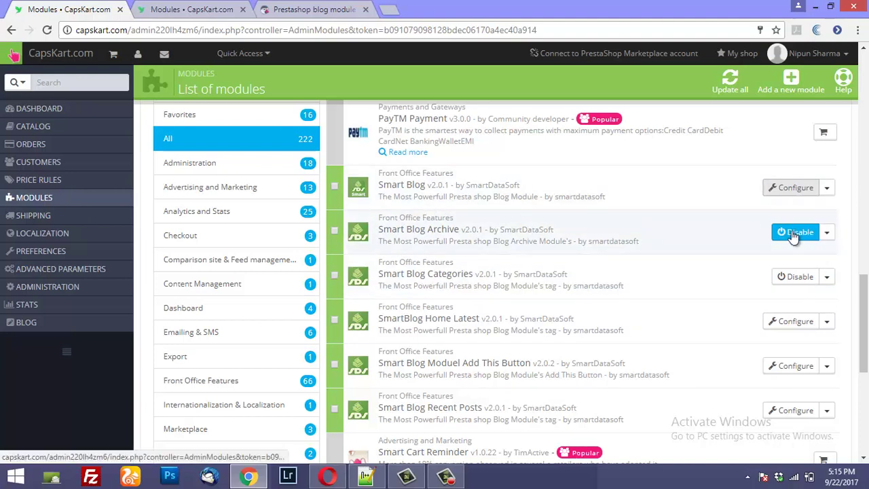
{"action": "mouse_move", "coordinate": [337, 481]}
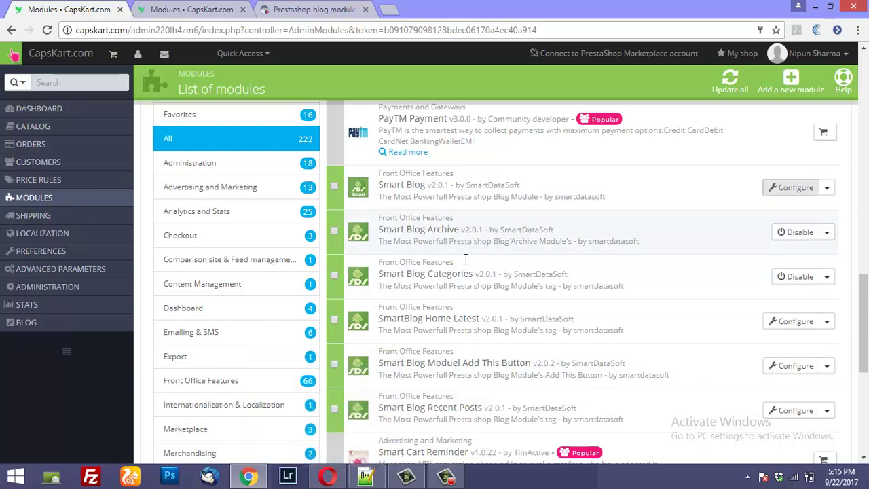
{"action": "left_click", "coordinate": [336, 480]}
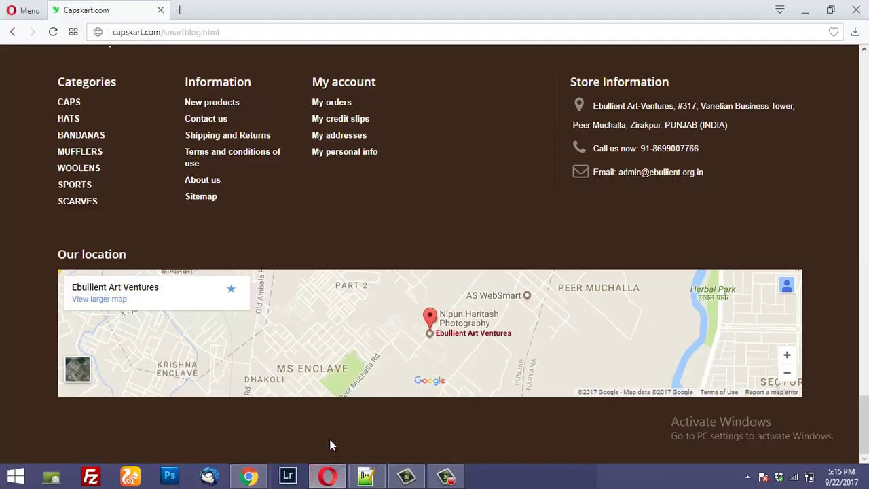
{"action": "scroll", "coordinate": [248, 130], "scroll_direction": "up", "scroll_amount": 8}
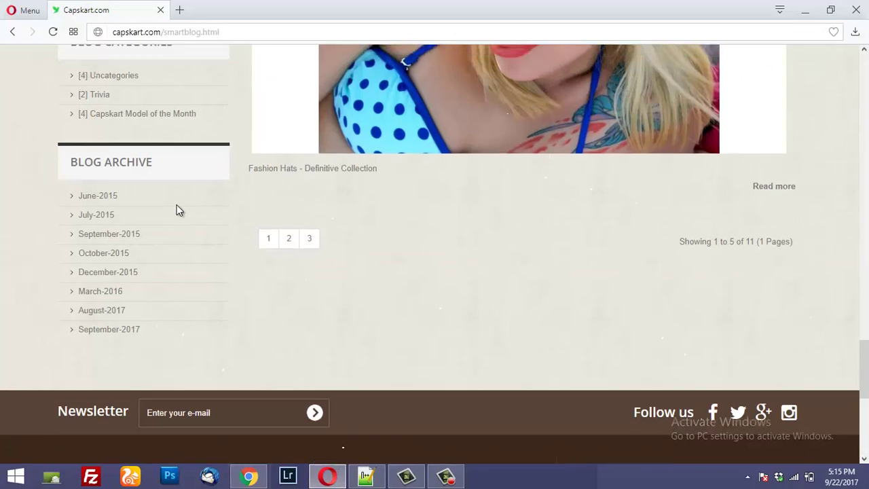
{"action": "scroll", "coordinate": [111, 291], "scroll_direction": "down", "scroll_amount": 3}
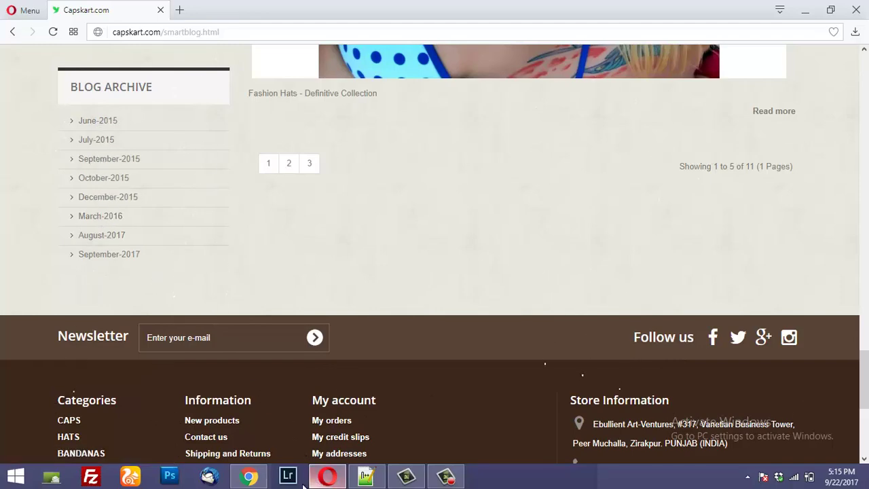
{"action": "left_click", "coordinate": [249, 478]}
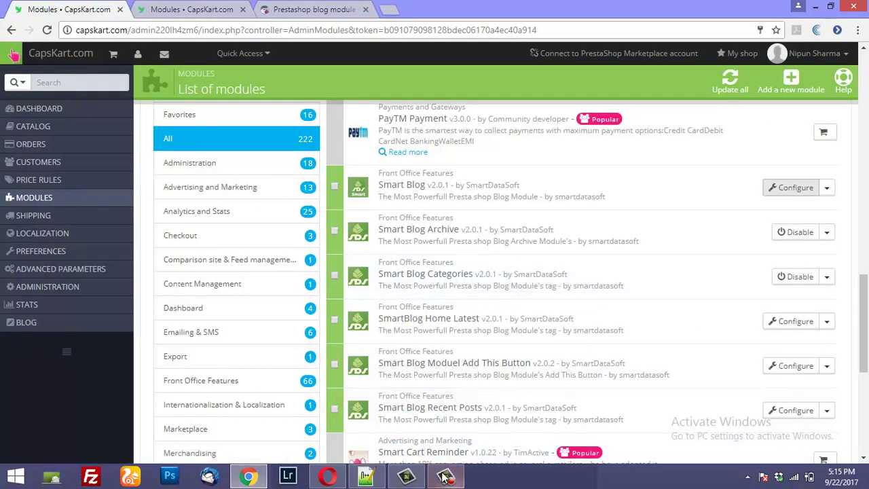
- After a glance at the storefront blog, open SmartBlog Home Latest's configuration in a new tab
{"action": "left_click", "coordinate": [327, 477]}
{"action": "scroll", "coordinate": [264, 336], "scroll_direction": "up", "scroll_amount": 2}
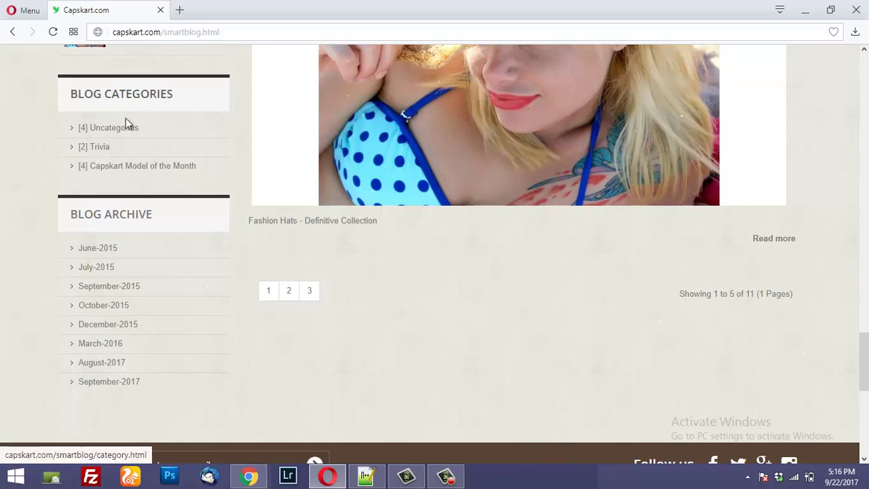
{"action": "left_click", "coordinate": [249, 477]}
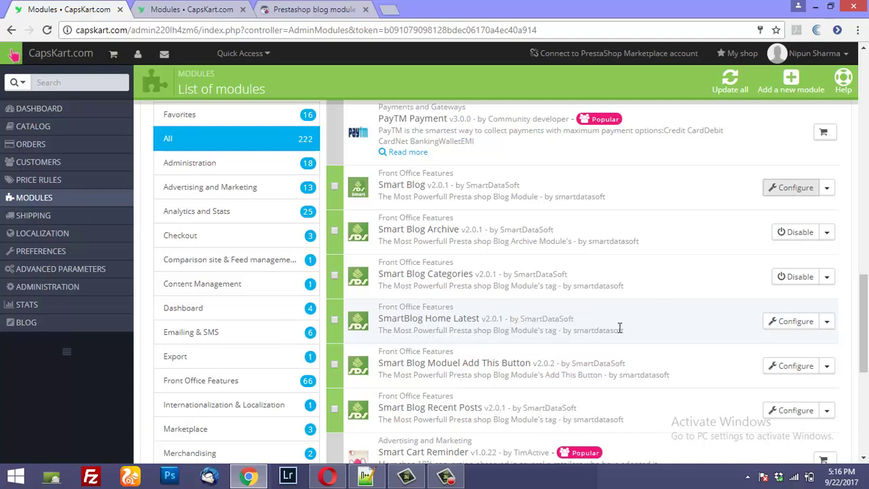
{"action": "right_click", "coordinate": [807, 328]}
{"action": "left_click", "coordinate": [810, 332]}
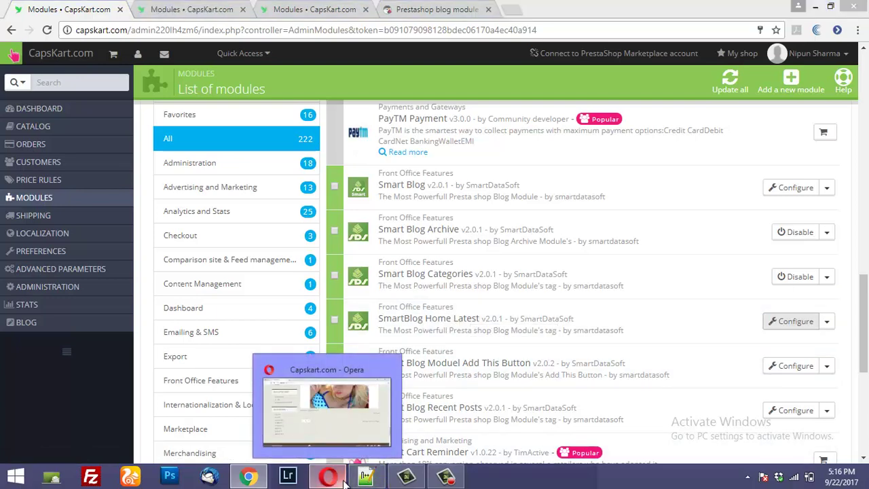
{"action": "left_click", "coordinate": [344, 482]}
{"action": "scroll", "coordinate": [241, 182], "scroll_direction": "up", "scroll_amount": 15}
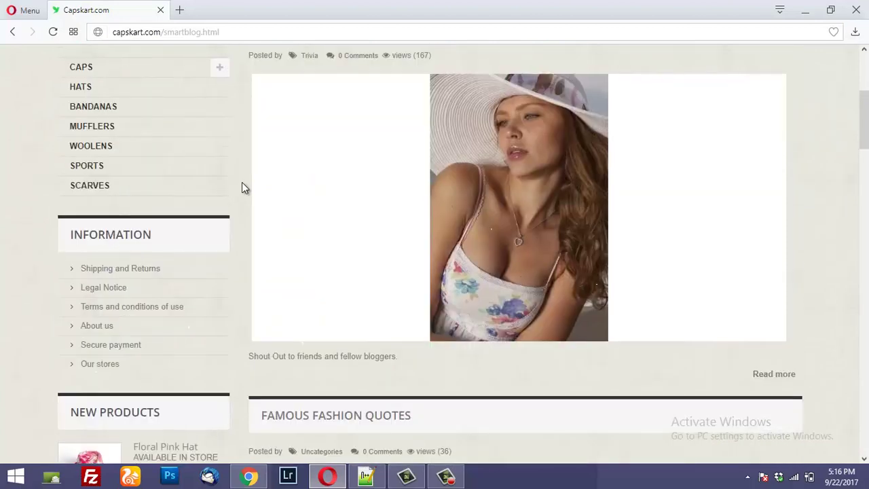
{"action": "scroll", "coordinate": [242, 182], "scroll_direction": "up", "scroll_amount": 4}
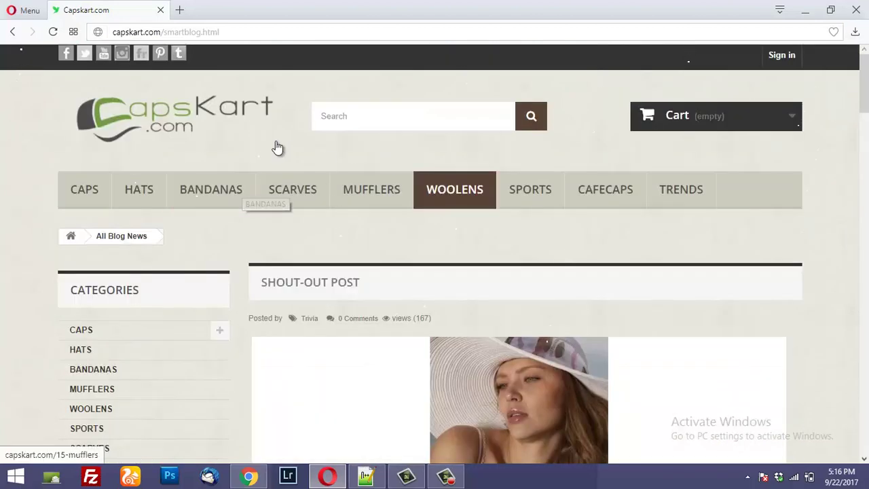
{"action": "left_click", "coordinate": [193, 103]}
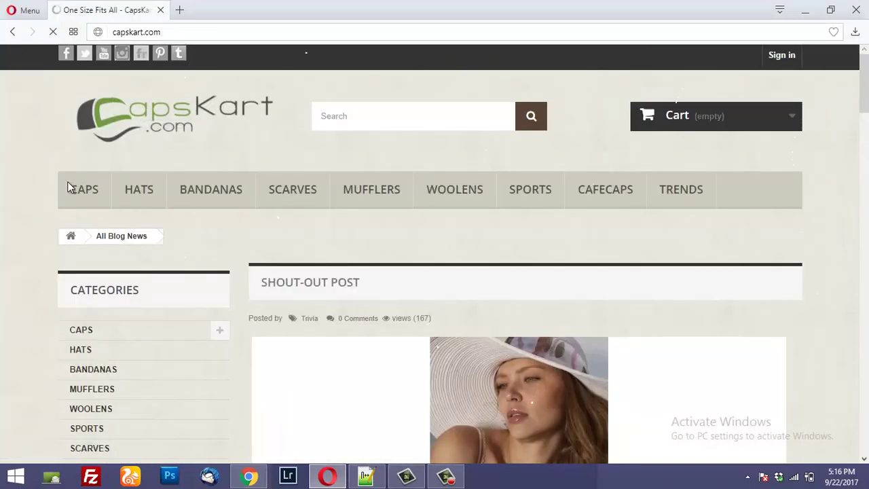
{"action": "scroll", "coordinate": [229, 259], "scroll_direction": "down", "scroll_amount": 15}
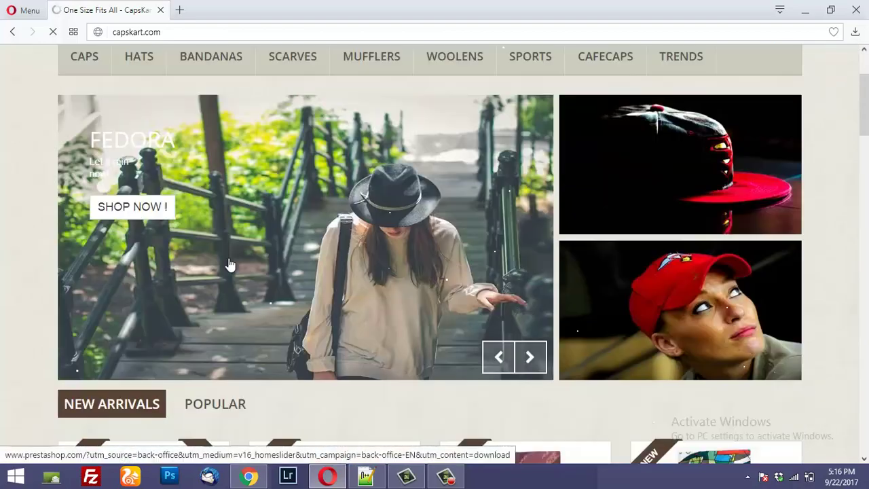
{"action": "scroll", "coordinate": [230, 256], "scroll_direction": "down", "scroll_amount": 5}
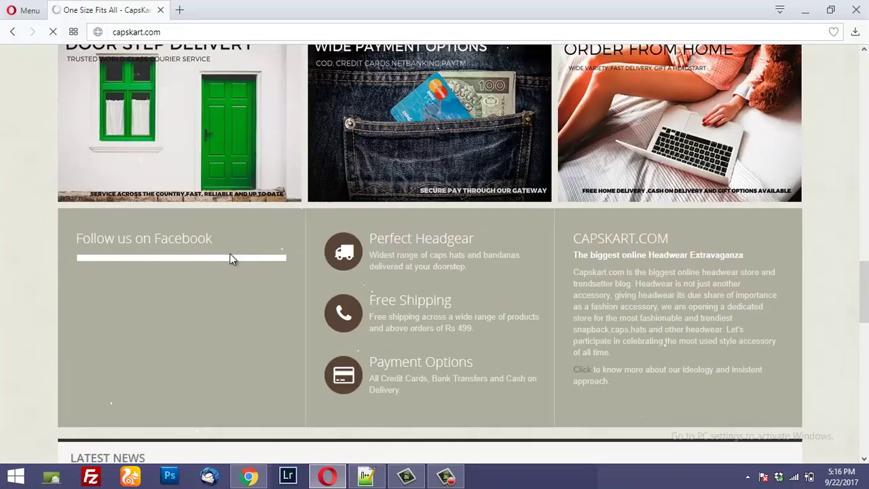
{"action": "scroll", "coordinate": [455, 157], "scroll_direction": "up", "scroll_amount": 3}
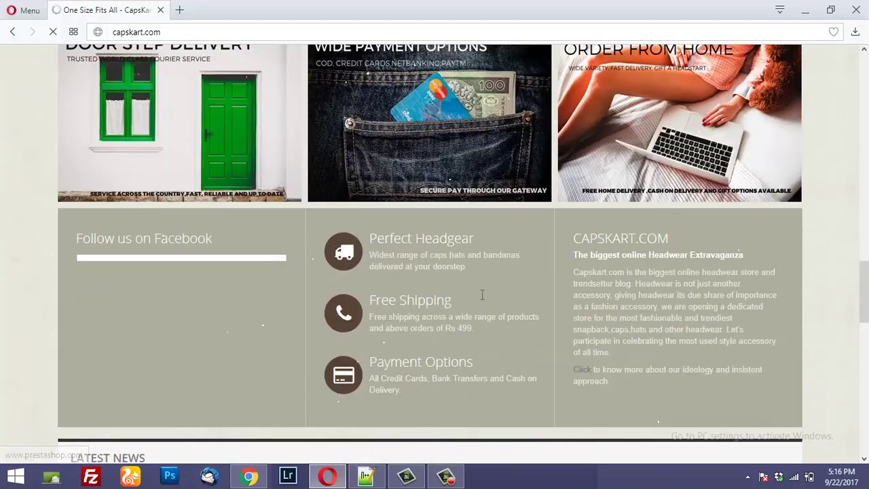
{"action": "scroll", "coordinate": [510, 292], "scroll_direction": "down", "scroll_amount": 3}
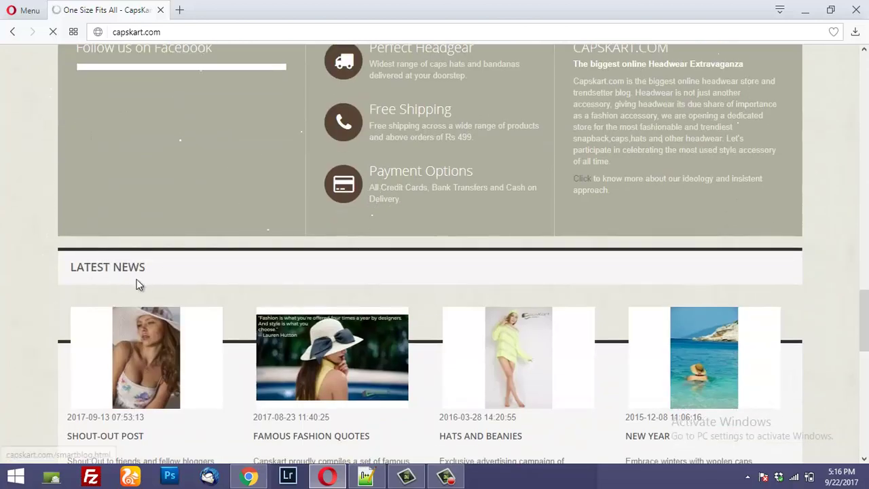
{"action": "scroll", "coordinate": [326, 320], "scroll_direction": "down", "scroll_amount": 1}
{"action": "scroll", "coordinate": [400, 318], "scroll_direction": "down", "scroll_amount": 1}
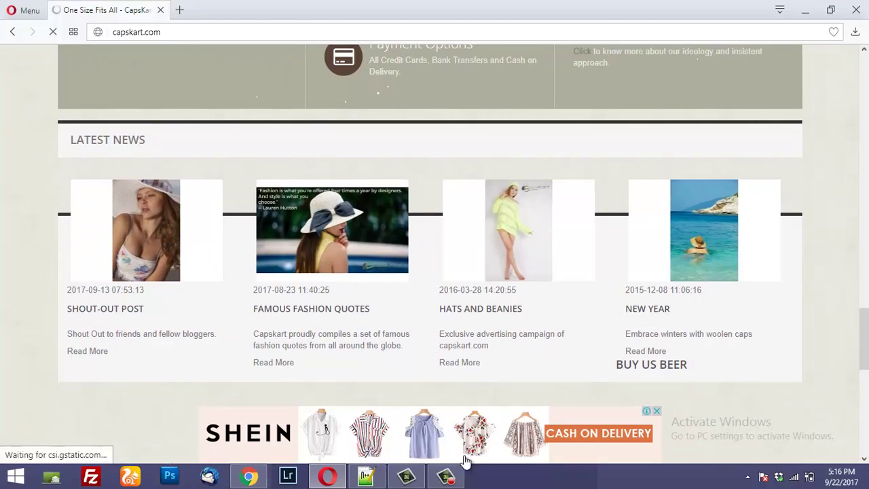
{"action": "left_click", "coordinate": [249, 476]}
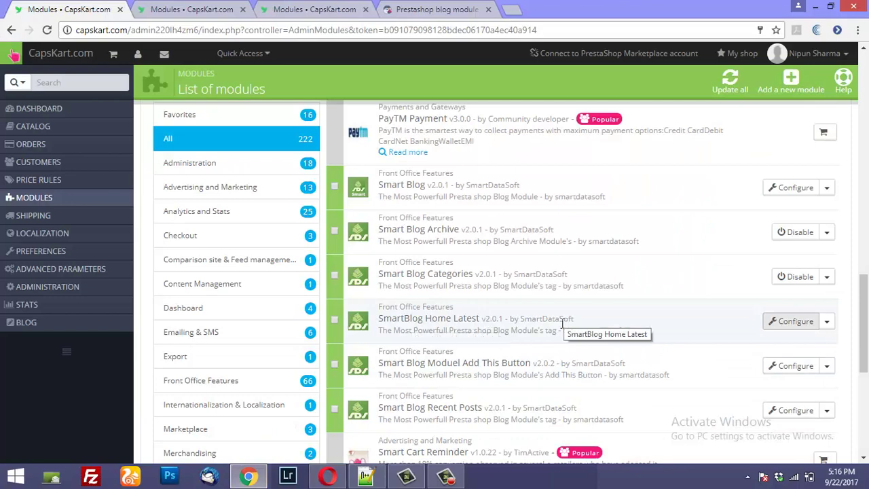
- Compare the Home Latest setting of 4 posts with the storefront's four Latest News posts
{"action": "left_click", "coordinate": [768, 320]}
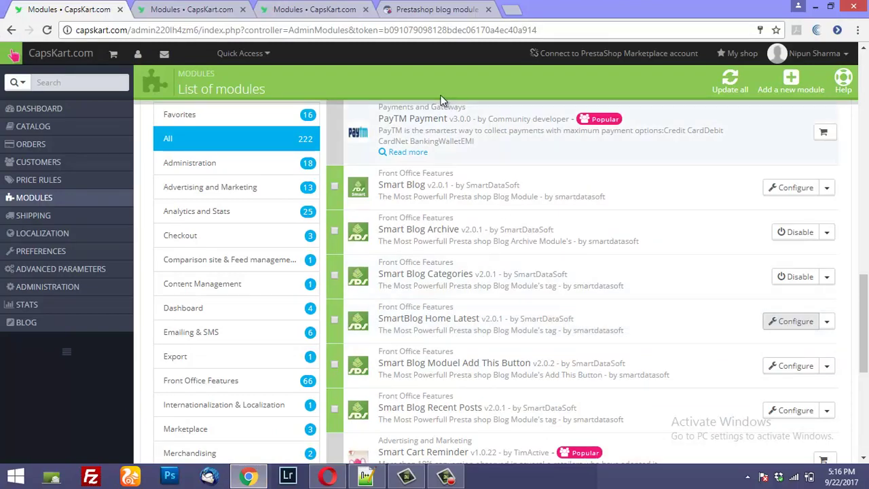
{"action": "left_click", "coordinate": [231, 9]}
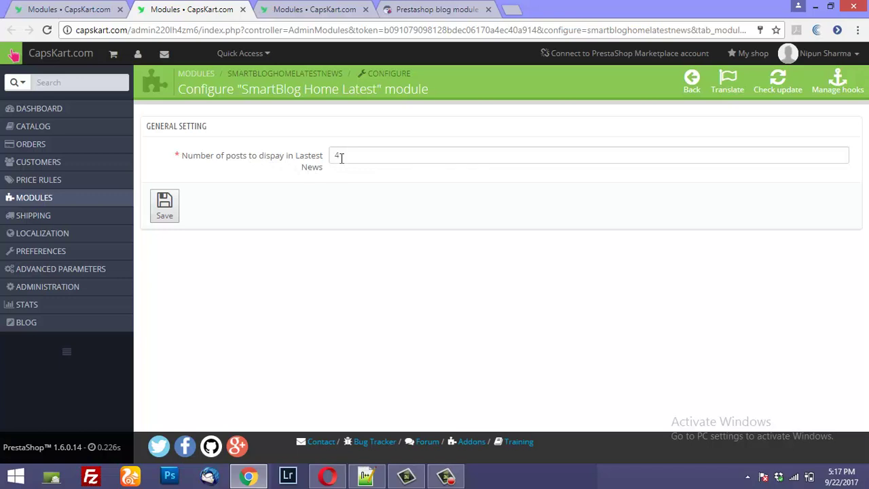
{"action": "left_click", "coordinate": [328, 476]}
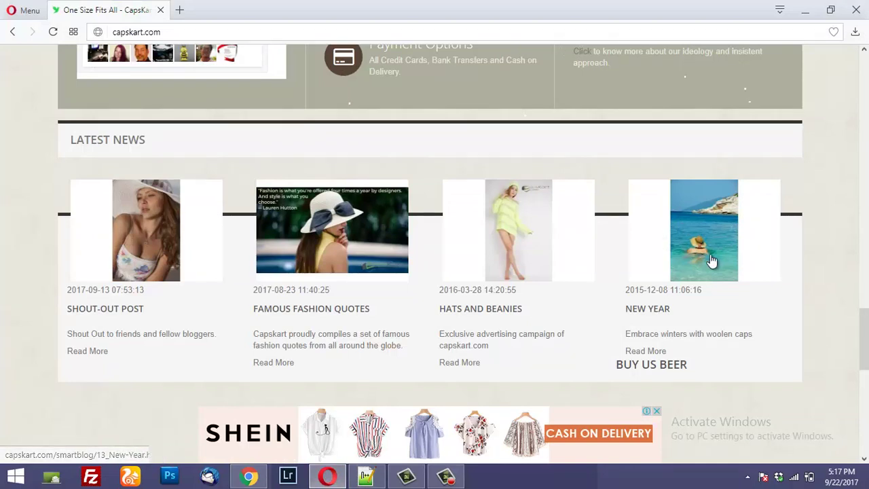
- Close the SmartBlog Home Latest settings tab and return to the storefront's Latest News
{"action": "mouse_move", "coordinate": [247, 478]}
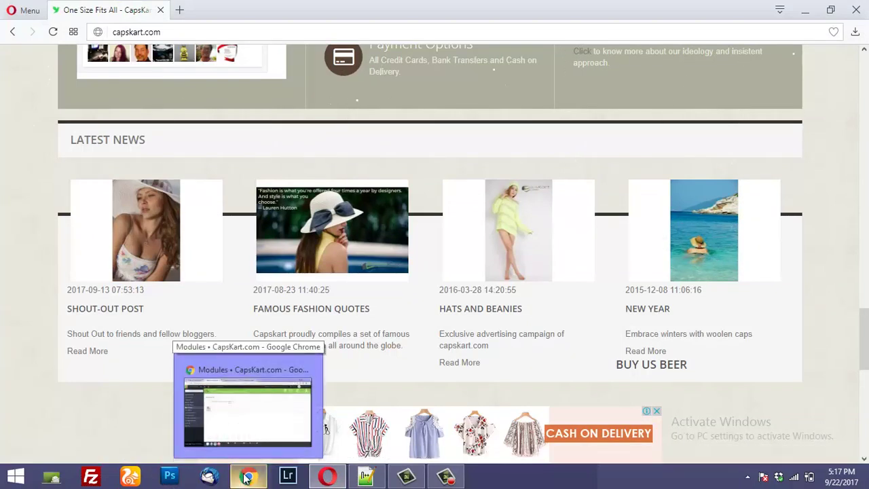
{"action": "left_click", "coordinate": [246, 478]}
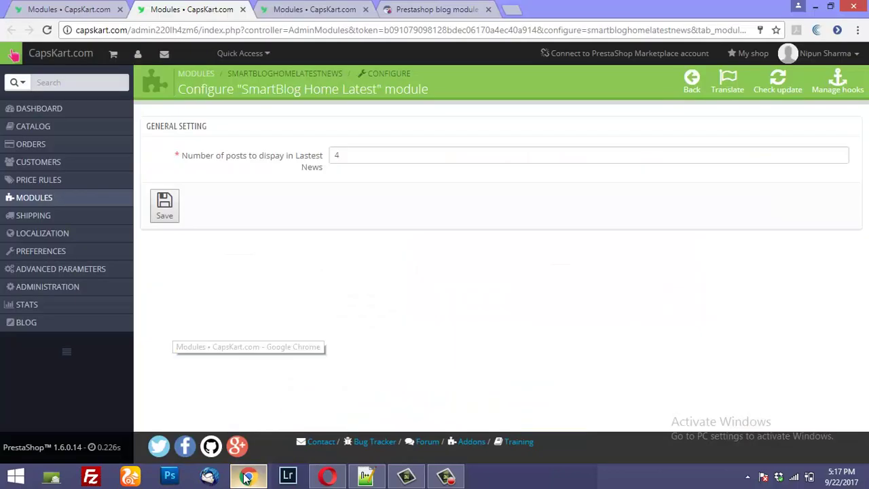
{"action": "left_click", "coordinate": [243, 9]}
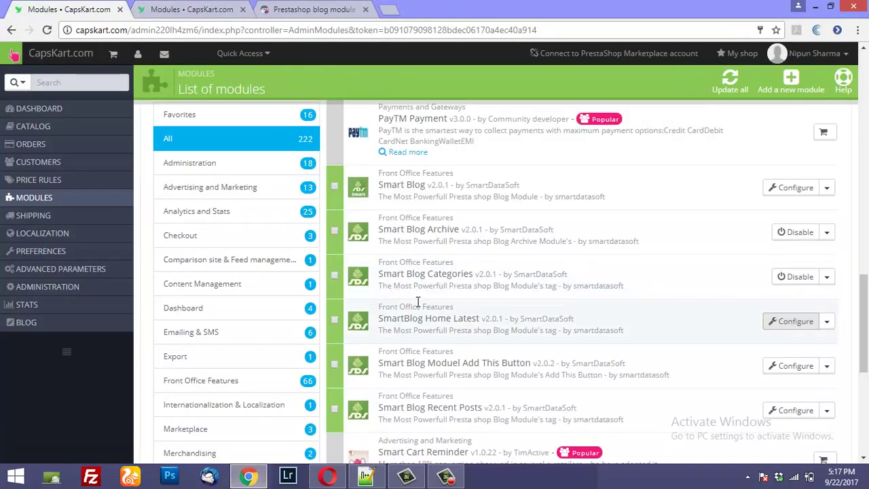
{"action": "scroll", "coordinate": [481, 326], "scroll_direction": "down", "scroll_amount": 2}
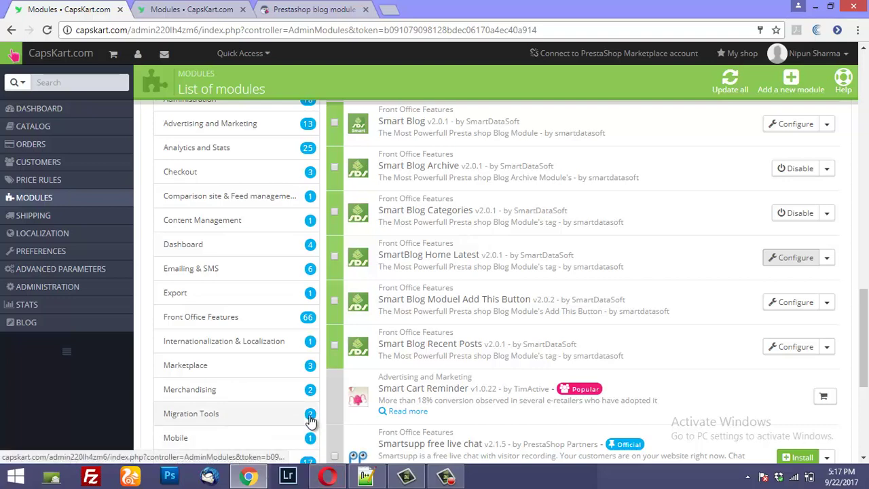
{"action": "left_click", "coordinate": [327, 477]}
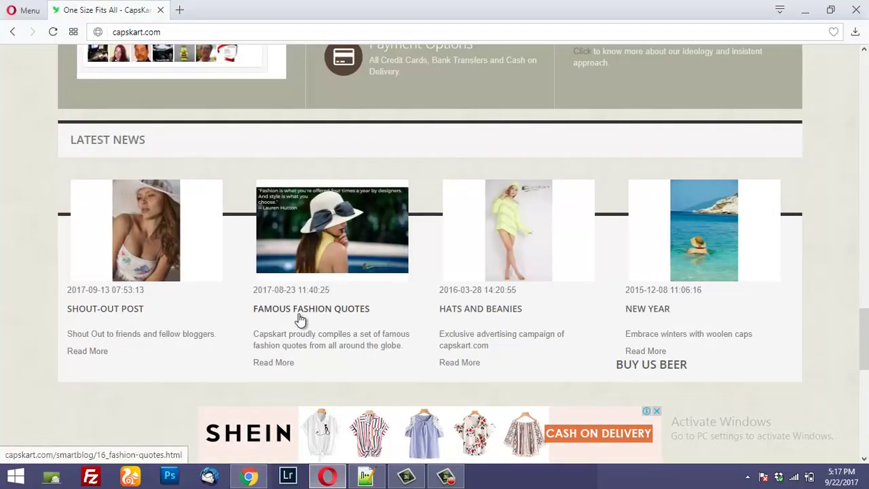
- Read the 'Famous Fashion Quotes' post down to its AddThis sharing and Leave a Reply form
{"action": "left_click", "coordinate": [301, 318]}
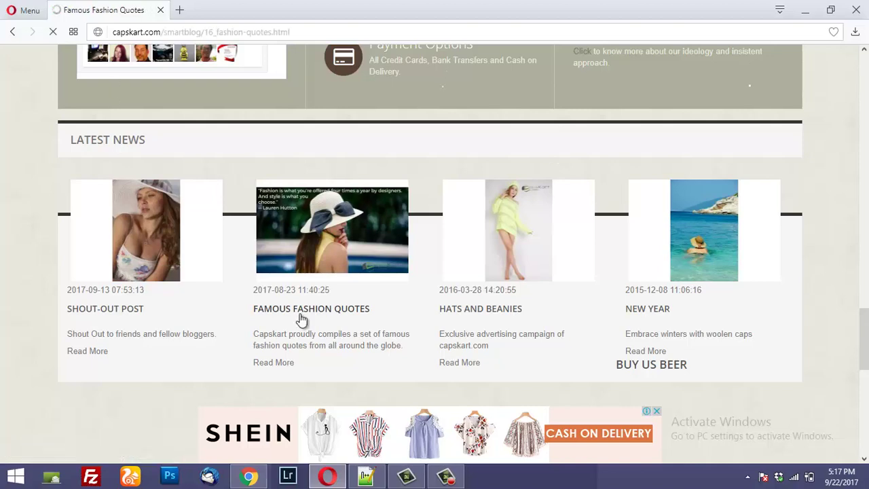
{"action": "scroll", "coordinate": [330, 272], "scroll_direction": "down", "scroll_amount": 15}
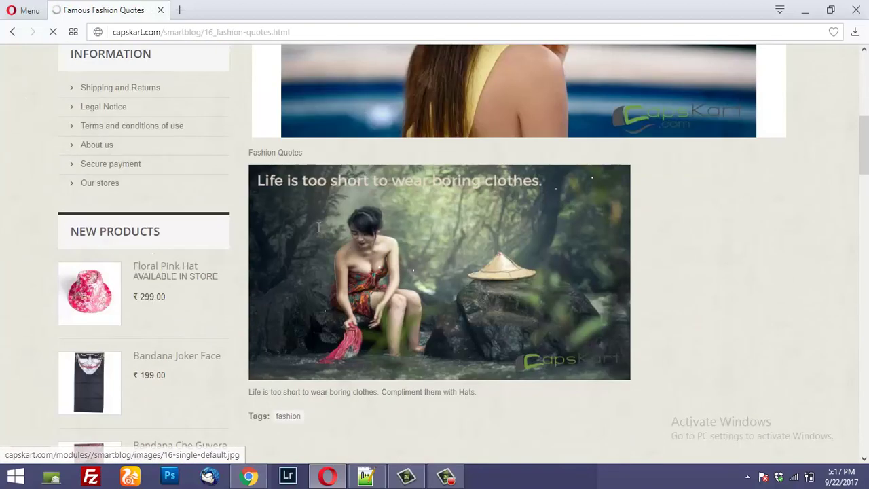
{"action": "scroll", "coordinate": [319, 232], "scroll_direction": "down", "scroll_amount": 2}
{"action": "scroll", "coordinate": [319, 232], "scroll_direction": "up", "scroll_amount": 6}
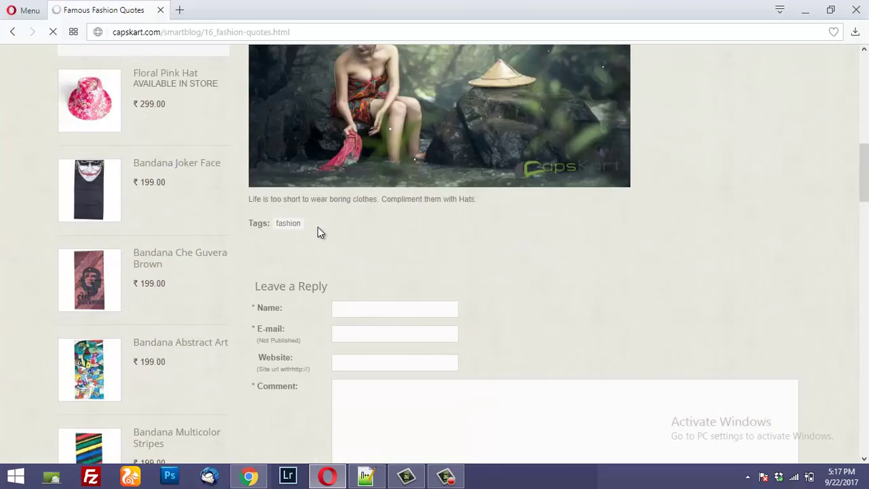
{"action": "scroll", "coordinate": [317, 233], "scroll_direction": "up", "scroll_amount": 5}
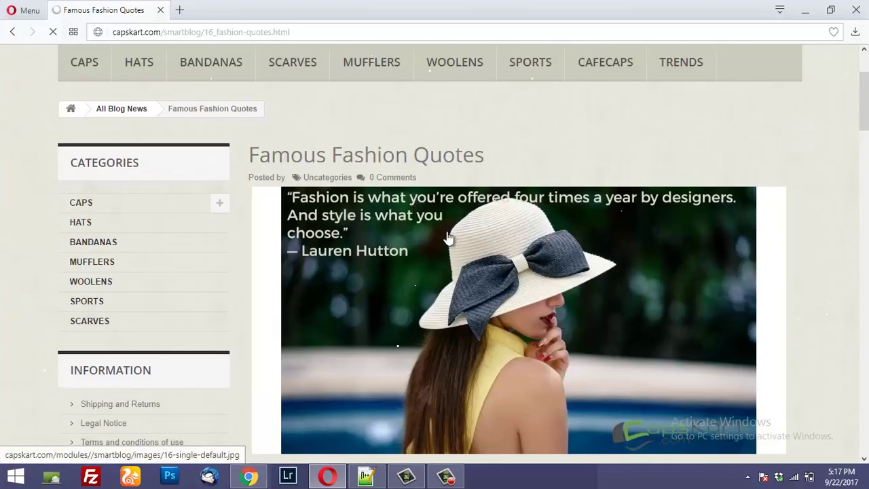
{"action": "scroll", "coordinate": [447, 243], "scroll_direction": "down", "scroll_amount": 7}
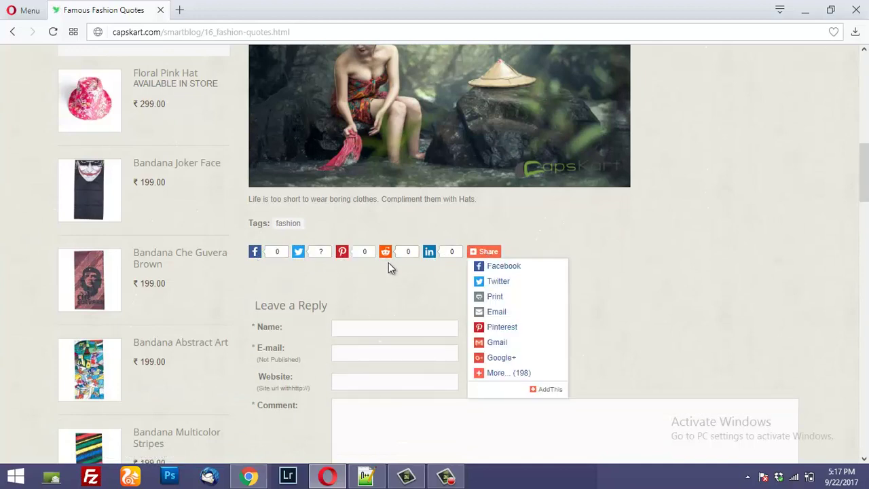
{"action": "mouse_move", "coordinate": [476, 253]}
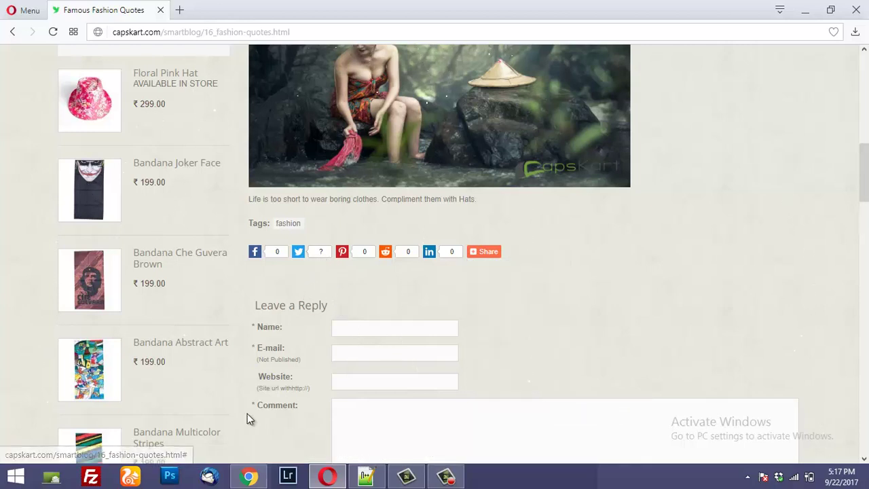
- View the Smart Blog Recent Posts configuration showing 5 recent posts, then return to the post
{"action": "mouse_move", "coordinate": [251, 478]}
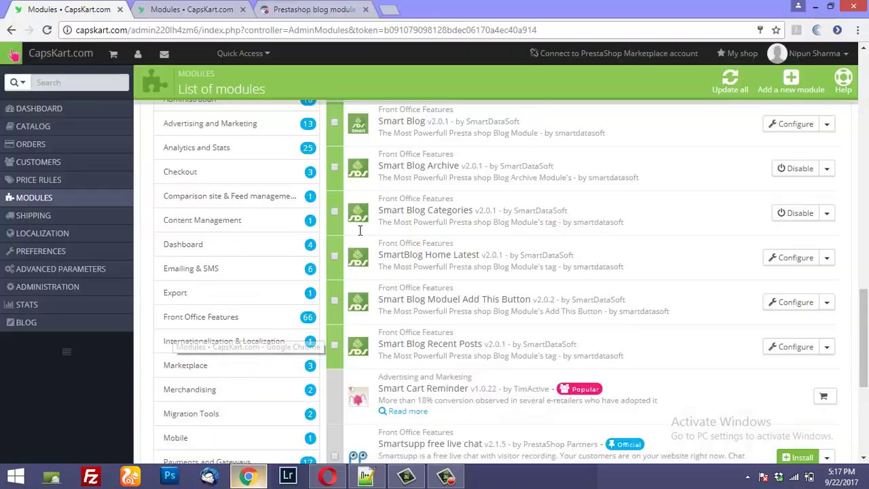
{"action": "left_click", "coordinate": [248, 404]}
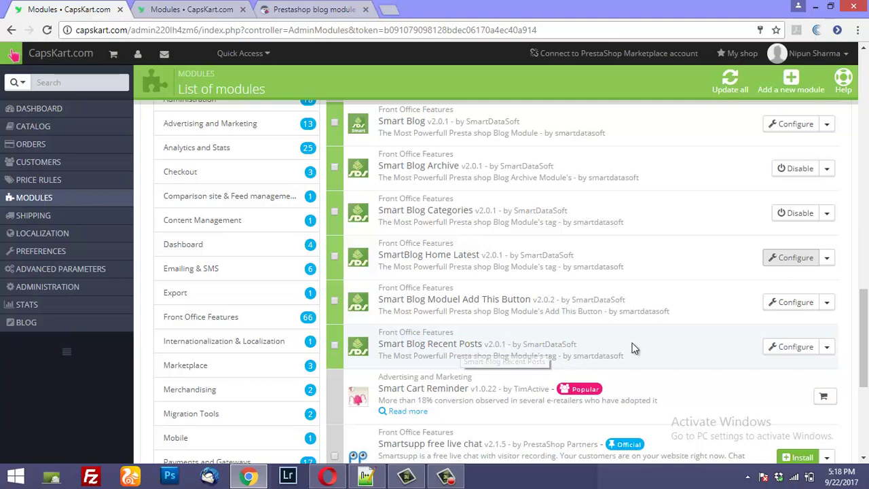
{"action": "left_click", "coordinate": [792, 347]}
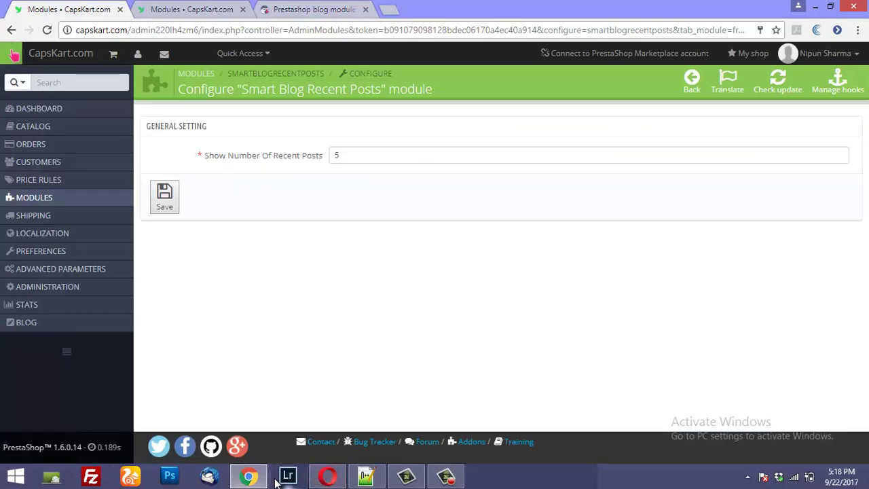
{"action": "left_click", "coordinate": [317, 479]}
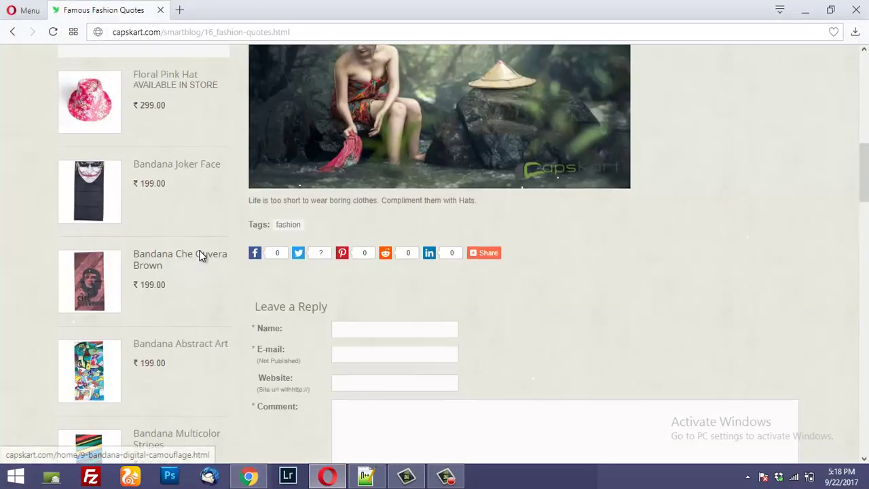
- Confirm the post's Recent Articles sidebar lists five posts, matching the Recent Posts setting of 5
{"action": "scroll", "coordinate": [200, 252], "scroll_direction": "up", "scroll_amount": 10}
{"action": "scroll", "coordinate": [200, 252], "scroll_direction": "down", "scroll_amount": 10}
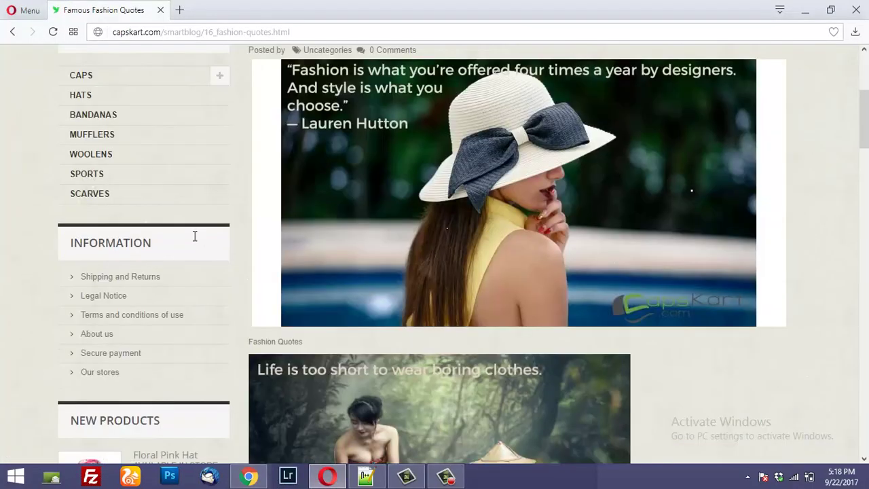
{"action": "scroll", "coordinate": [190, 235], "scroll_direction": "down", "scroll_amount": 8}
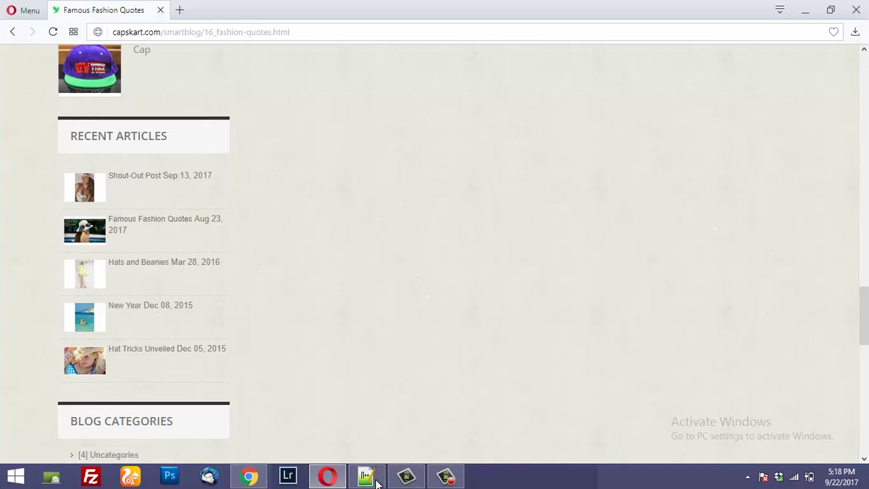
{"action": "mouse_move", "coordinate": [331, 481]}
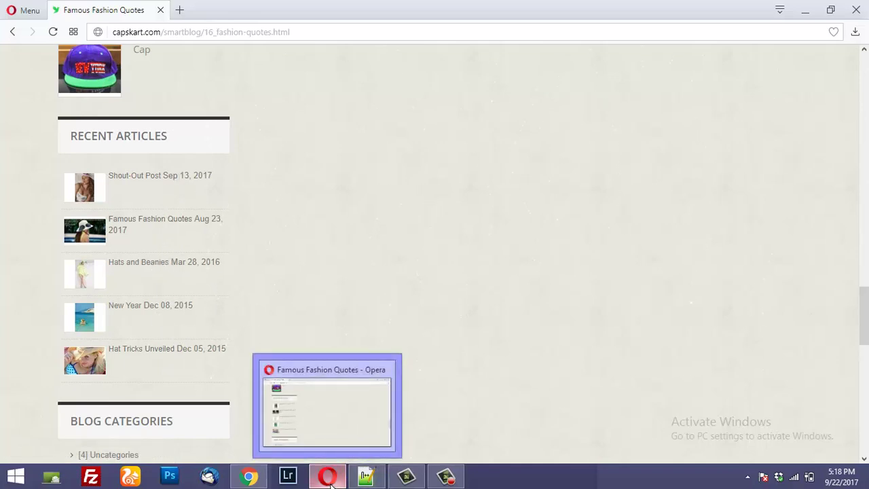
{"action": "left_click", "coordinate": [249, 477]}
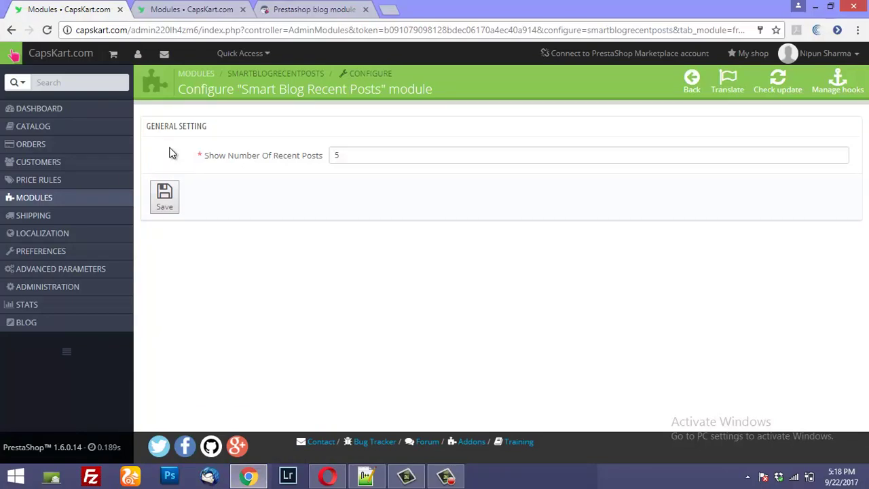
{"action": "left_click", "coordinate": [328, 477]}
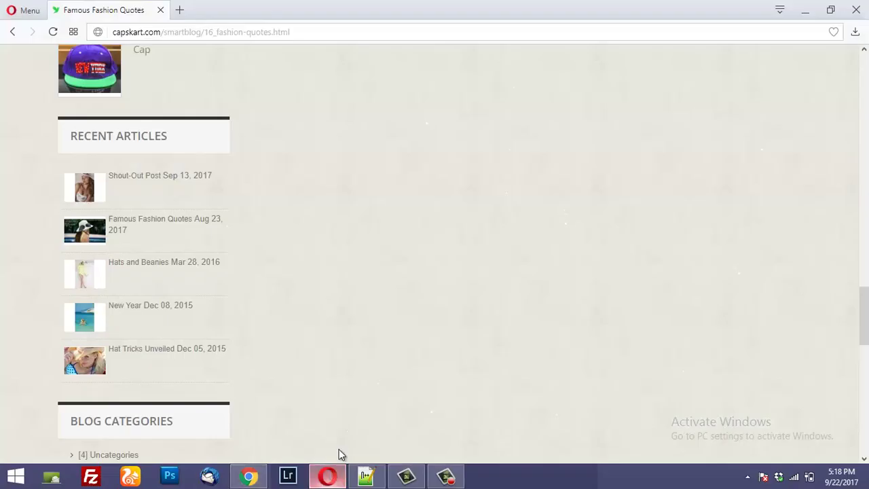
{"action": "scroll", "coordinate": [294, 297], "scroll_direction": "up", "scroll_amount": 15}
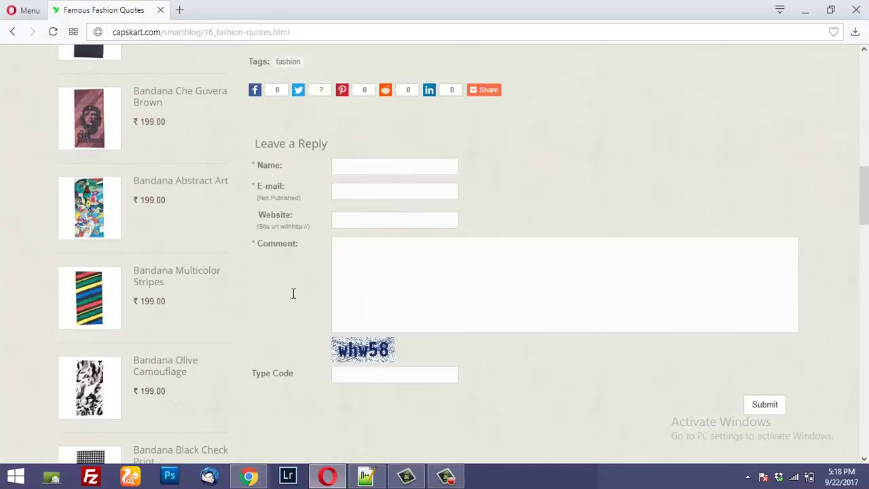
{"action": "scroll", "coordinate": [285, 284], "scroll_direction": "down", "scroll_amount": 10}
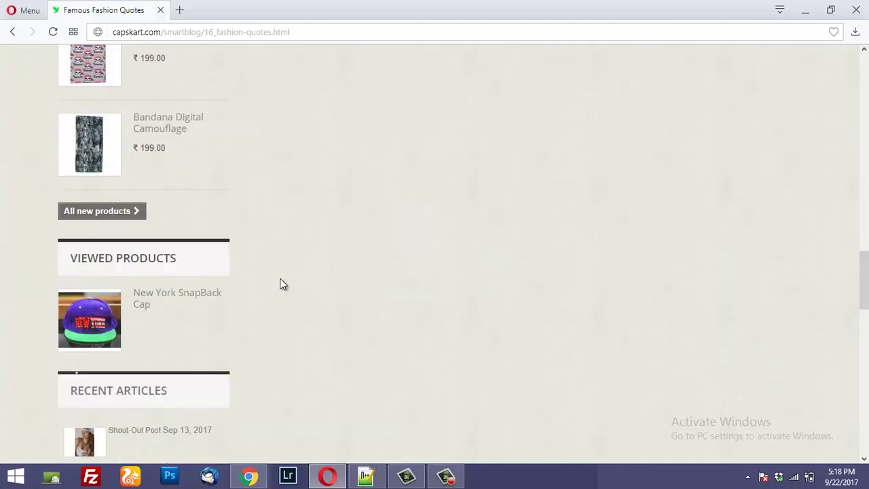
{"action": "left_click", "coordinate": [258, 476]}
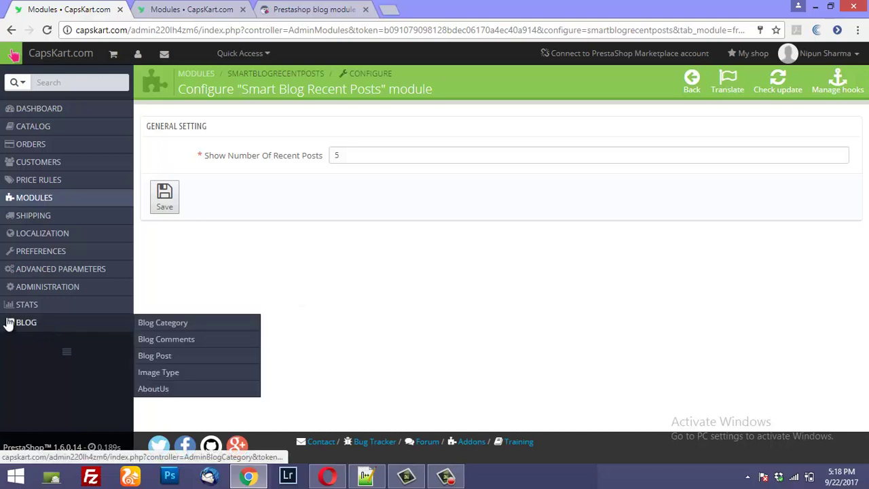
- Check Blog Comments (none) and the three blog categories, then list the 11 blog posts
{"action": "mouse_move", "coordinate": [42, 328]}
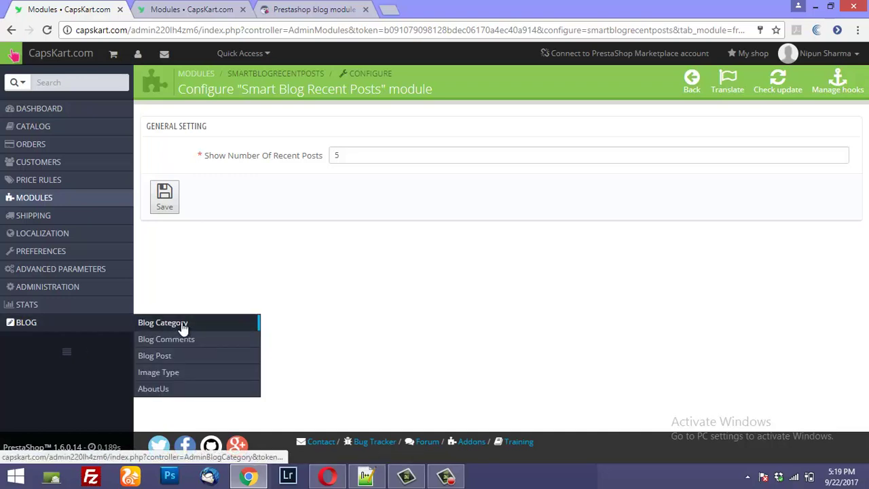
{"action": "left_click", "coordinate": [180, 343]}
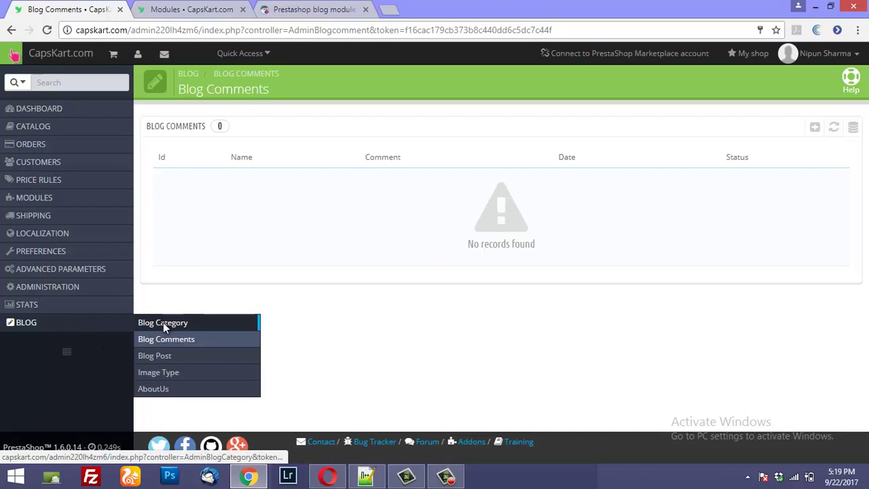
{"action": "left_click", "coordinate": [163, 323]}
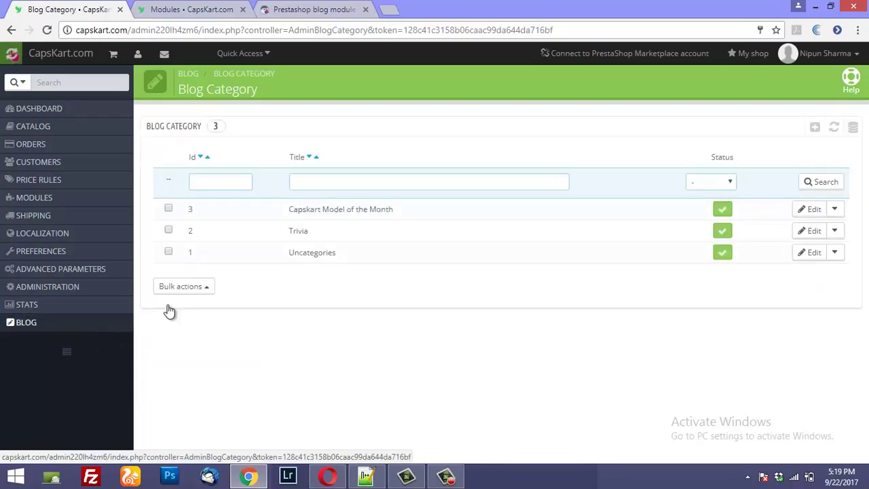
{"action": "mouse_move", "coordinate": [68, 326]}
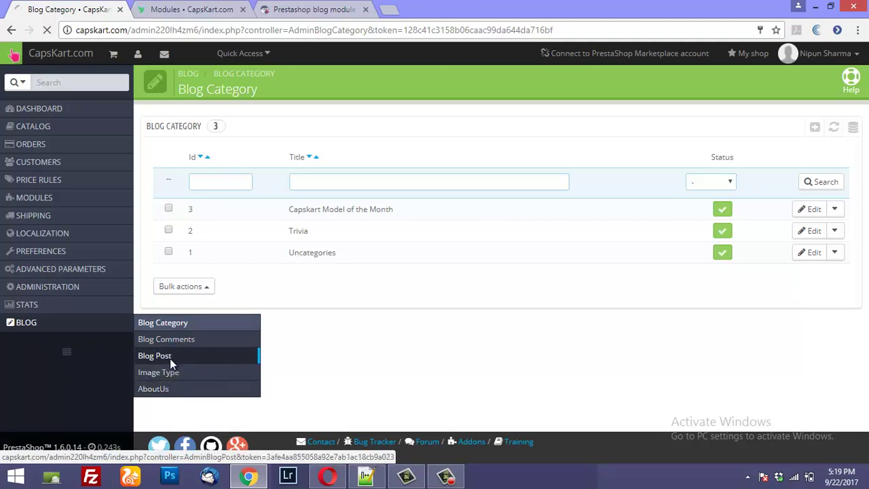
{"action": "left_click", "coordinate": [170, 359]}
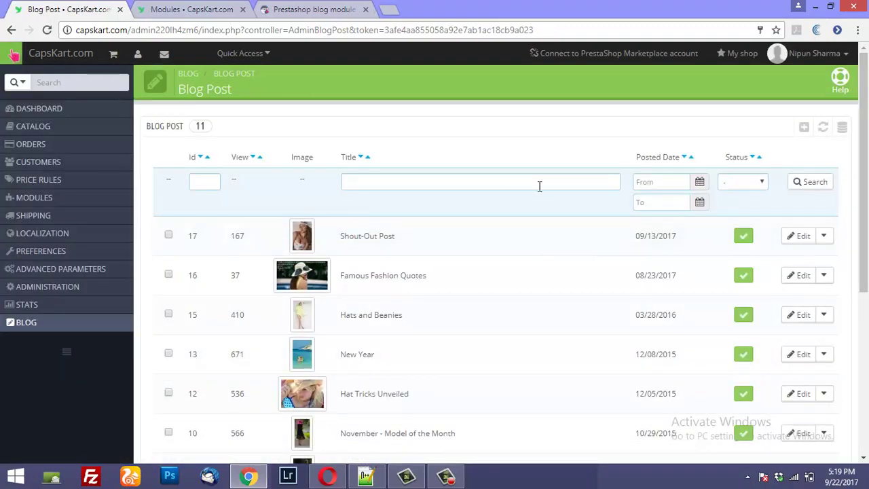
{"action": "left_click", "coordinate": [806, 131]}
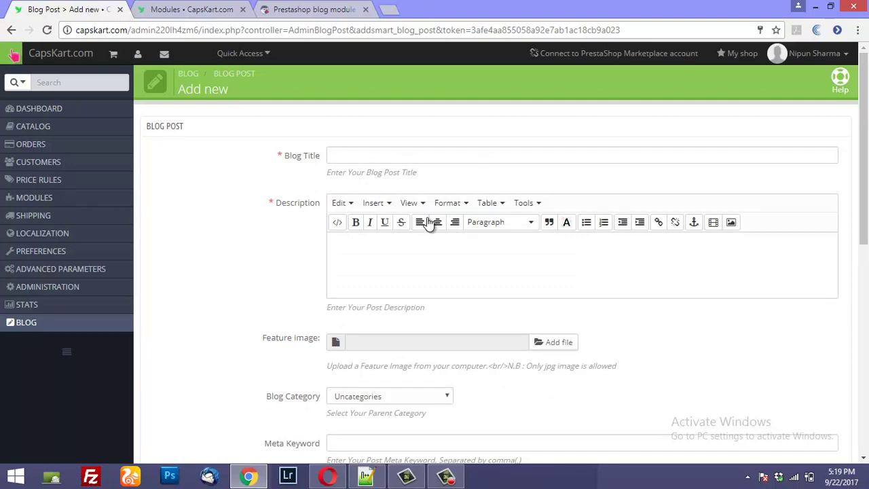
{"action": "scroll", "coordinate": [385, 281], "scroll_direction": "down", "scroll_amount": 2}
{"action": "scroll", "coordinate": [384, 283], "scroll_direction": "down", "scroll_amount": 2}
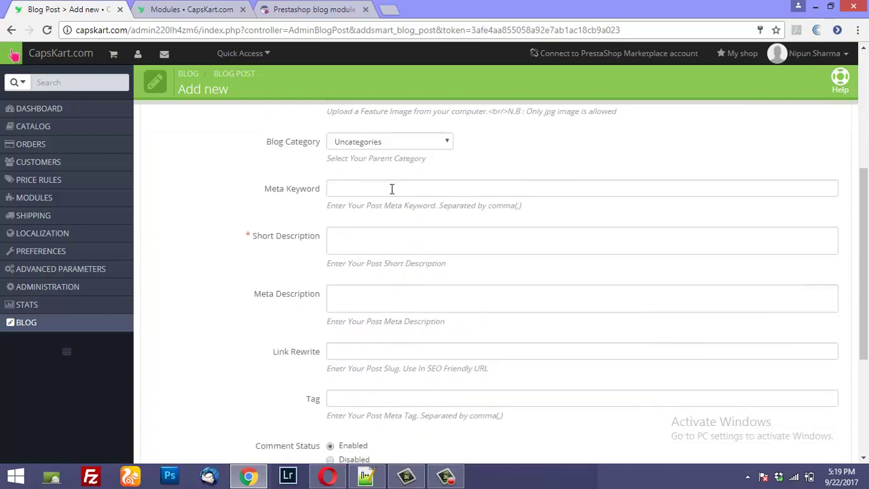
{"action": "left_click", "coordinate": [410, 144]}
{"action": "left_click", "coordinate": [403, 141]}
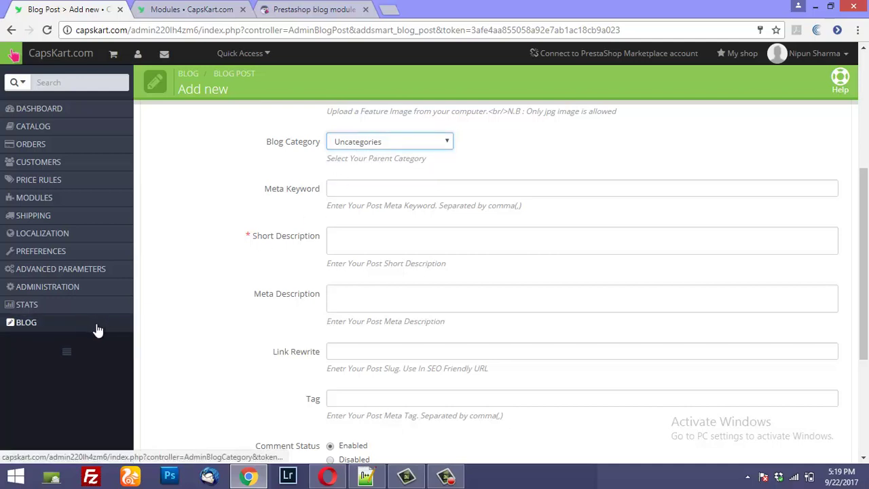
{"action": "left_click", "coordinate": [27, 322]}
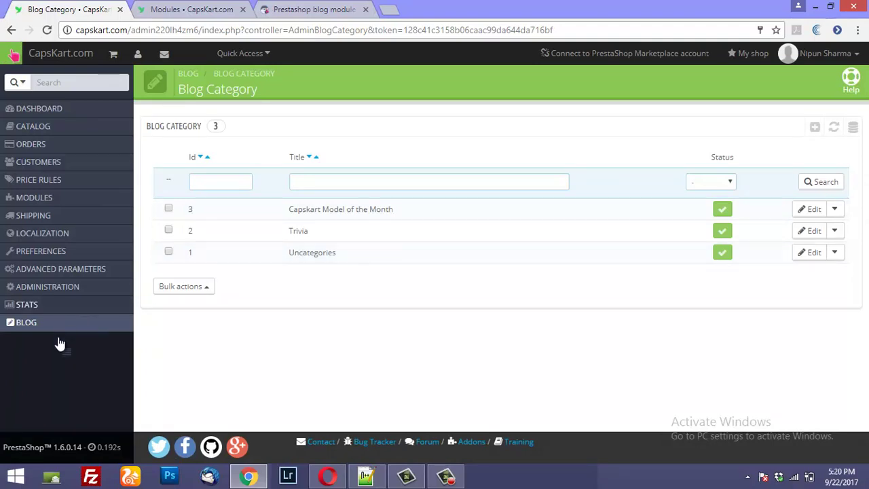
{"action": "mouse_move", "coordinate": [122, 324]}
{"action": "left_click", "coordinate": [152, 356]}
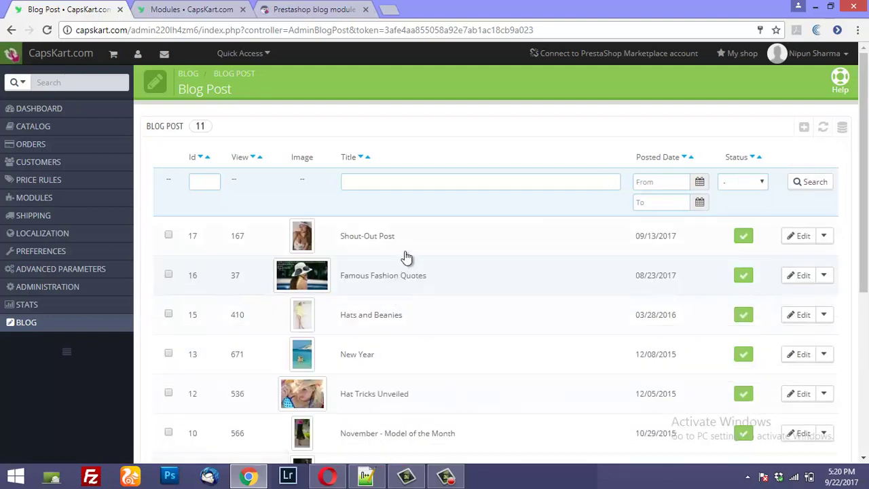
- Review the Shout-Out Post's Trivia category, 'shout-out' slug and tag, and enabled status, comments and featured options
{"action": "left_click", "coordinate": [802, 237]}
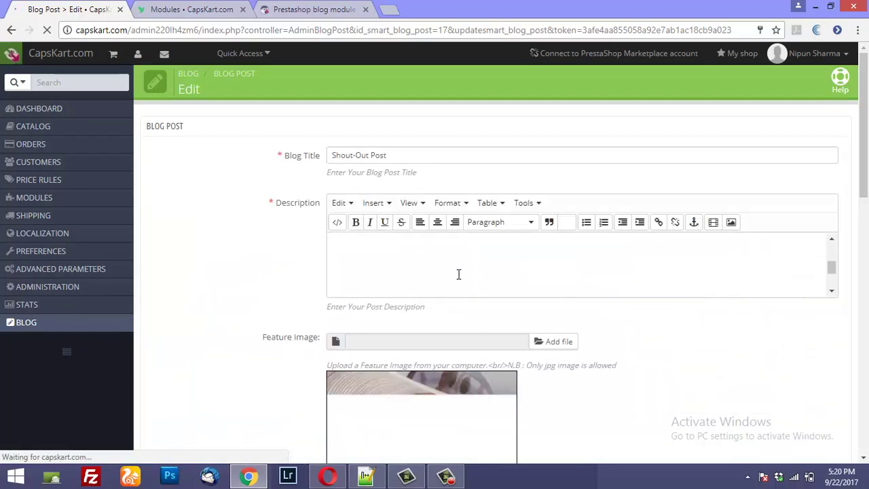
{"action": "scroll", "coordinate": [457, 273], "scroll_direction": "down", "scroll_amount": 10}
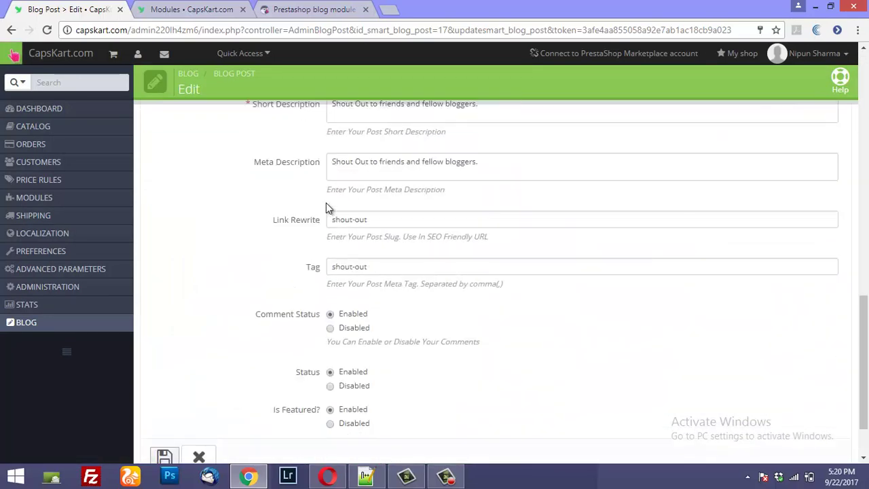
{"action": "scroll", "coordinate": [344, 177], "scroll_direction": "up", "scroll_amount": 1}
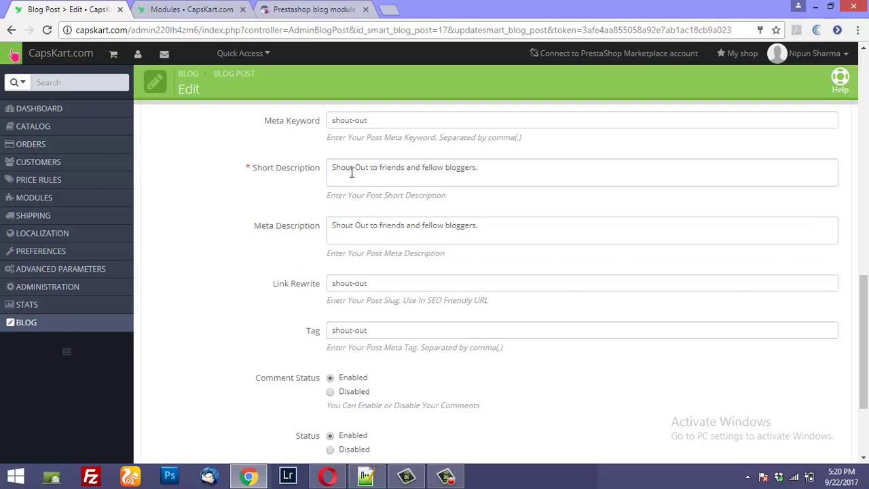
{"action": "scroll", "coordinate": [378, 275], "scroll_direction": "down", "scroll_amount": 2}
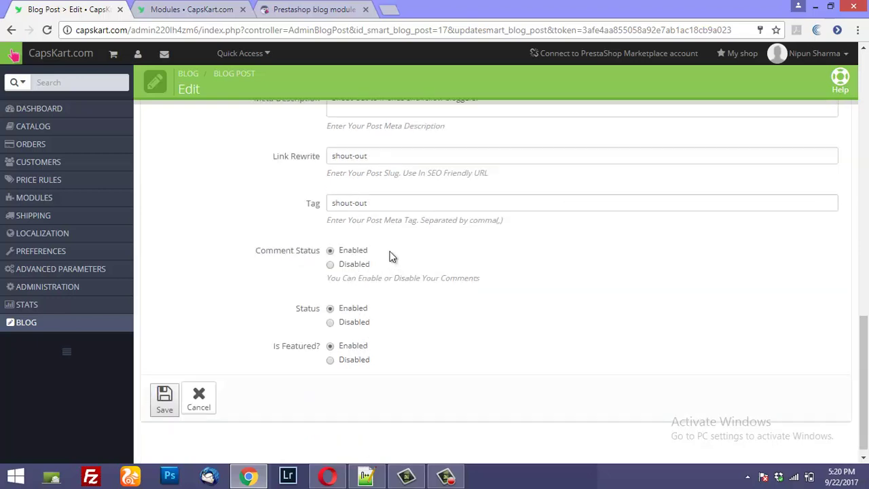
{"action": "scroll", "coordinate": [299, 333], "scroll_direction": "down", "scroll_amount": 1}
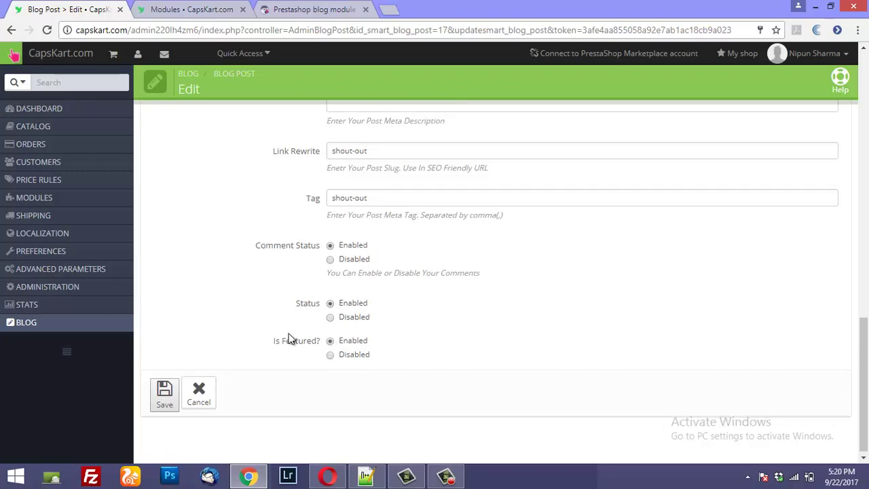
{"action": "scroll", "coordinate": [286, 337], "scroll_direction": "up", "scroll_amount": 8}
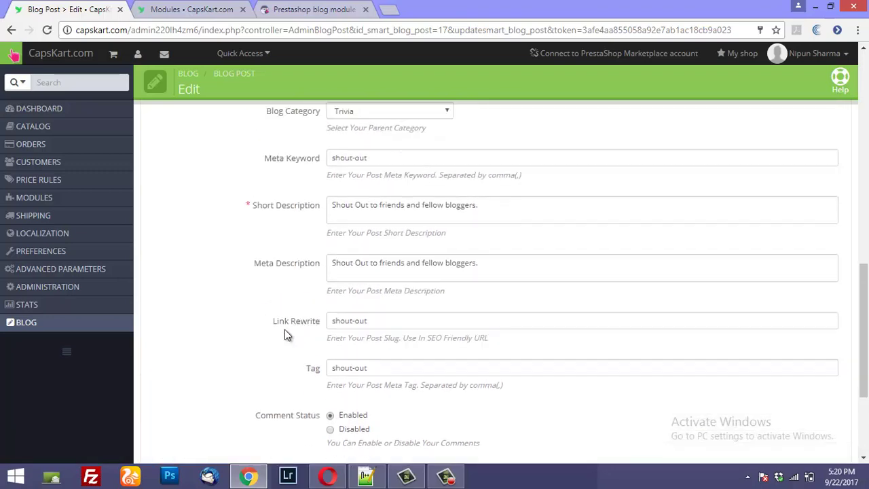
{"action": "scroll", "coordinate": [285, 334], "scroll_direction": "up", "scroll_amount": 4}
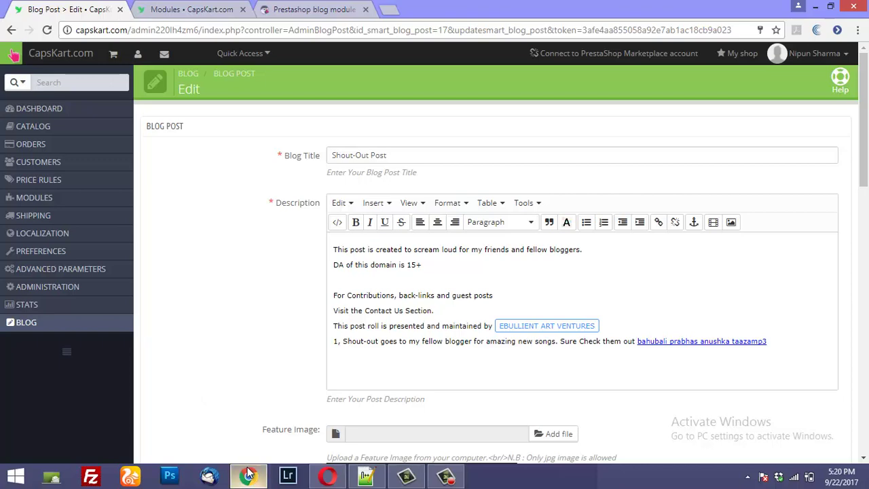
- In the Opera storefront, return to the CapsKart home page and open the Latest News blog page
{"action": "left_click", "coordinate": [327, 477]}
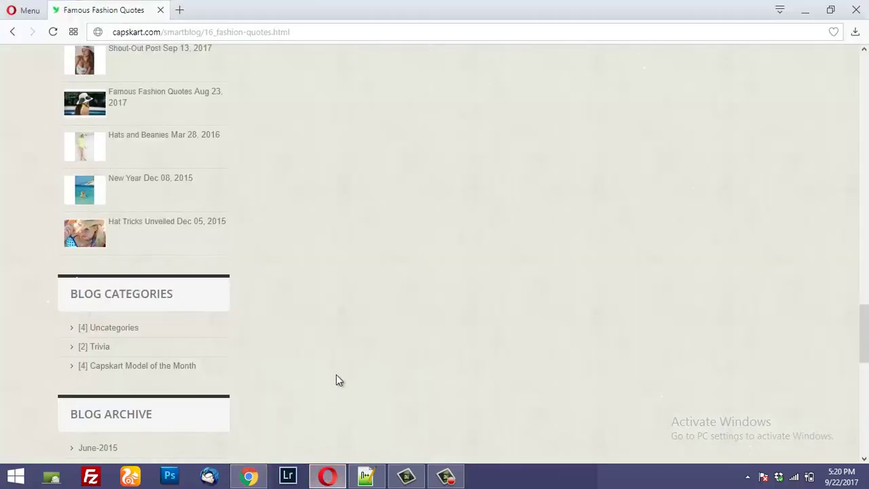
{"action": "scroll", "coordinate": [337, 375], "scroll_direction": "up", "scroll_amount": 5}
{"action": "scroll", "coordinate": [342, 379], "scroll_direction": "up", "scroll_amount": 15}
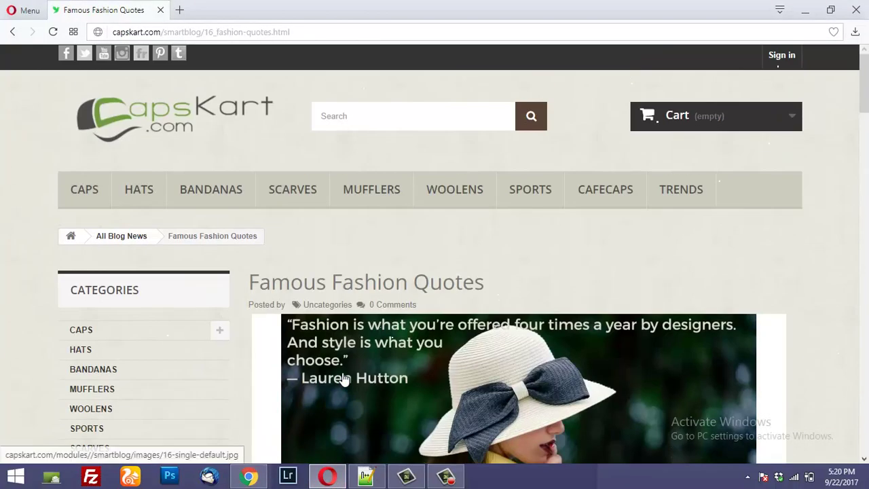
{"action": "left_click", "coordinate": [173, 107]}
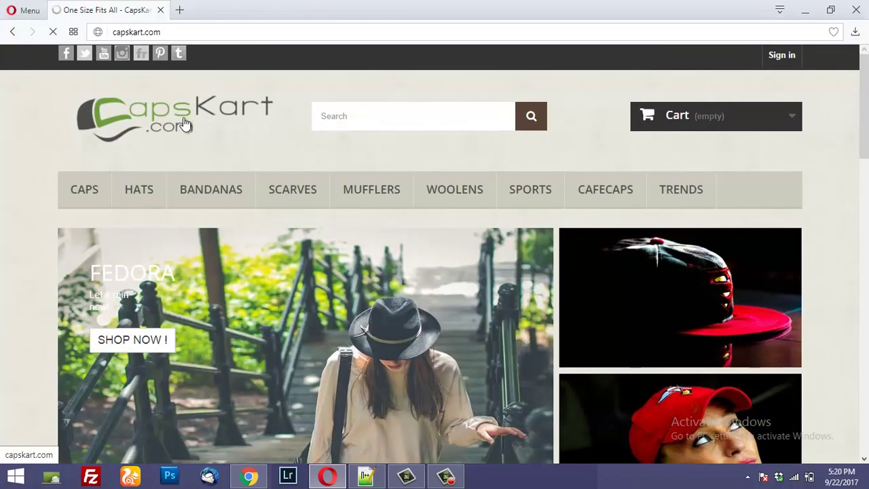
{"action": "scroll", "coordinate": [169, 294], "scroll_direction": "down", "scroll_amount": 10}
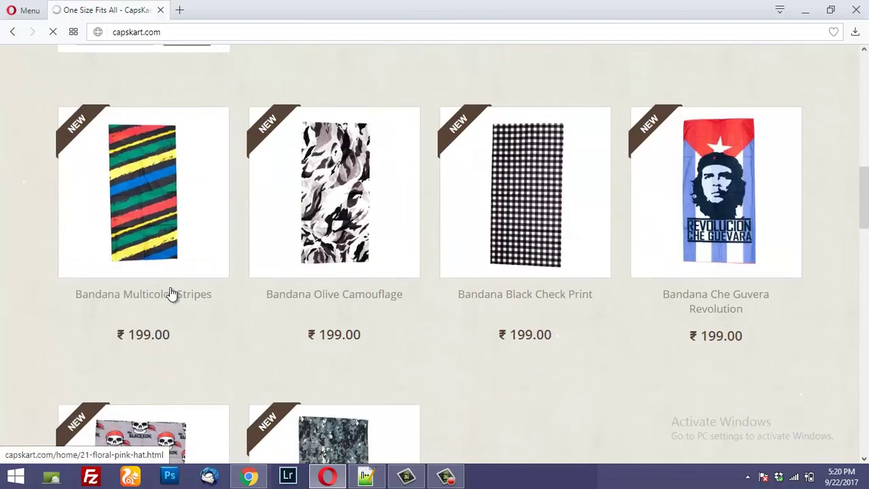
{"action": "scroll", "coordinate": [170, 292], "scroll_direction": "down", "scroll_amount": 10}
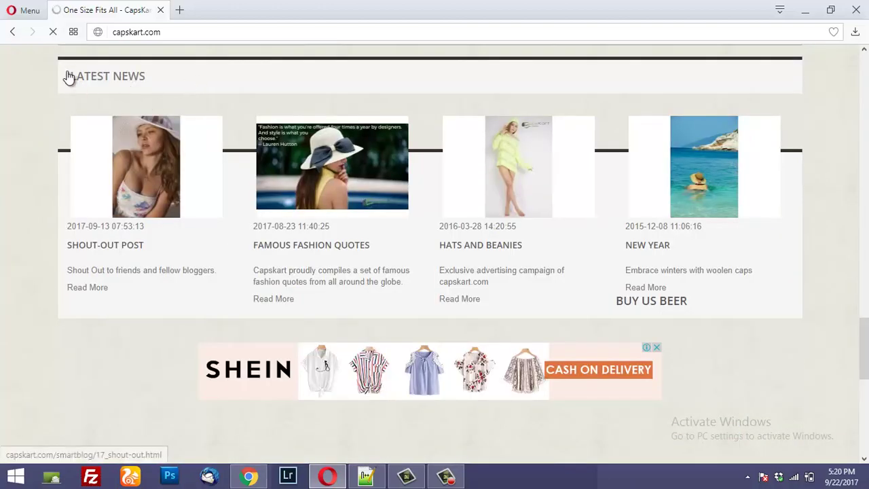
{"action": "left_click", "coordinate": [93, 83]}
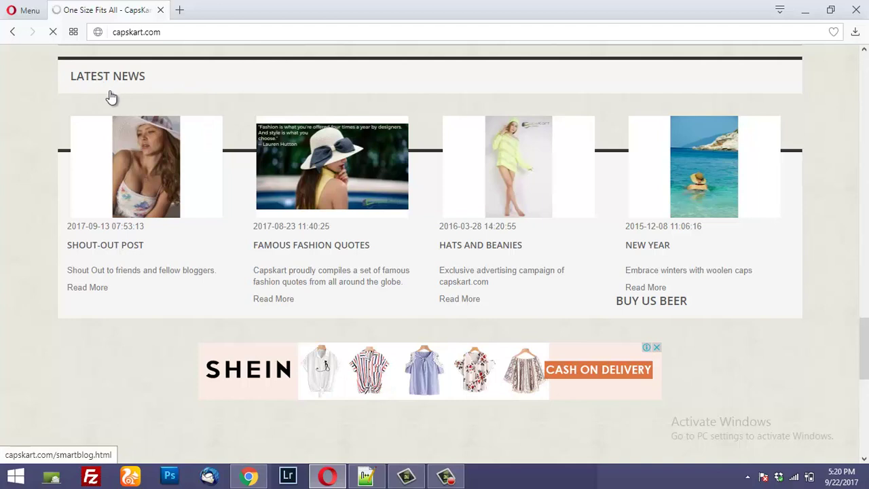